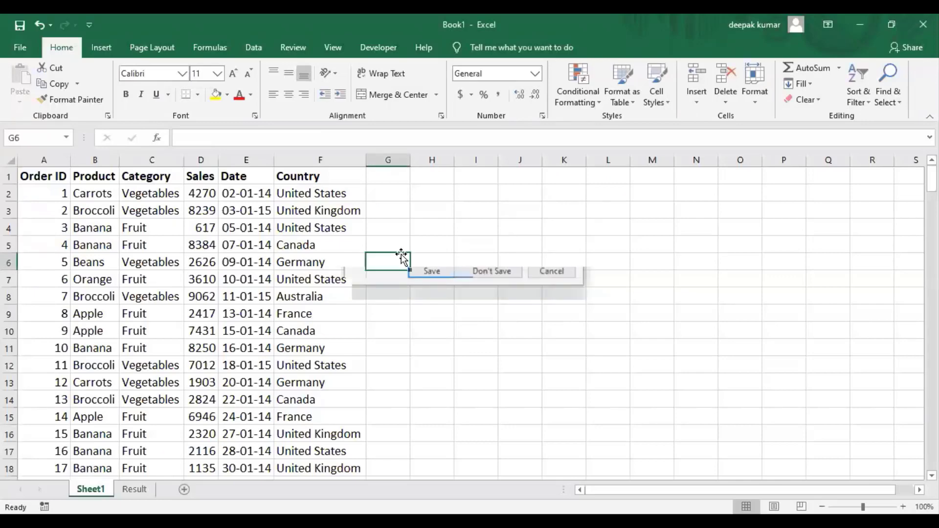
{"action": "left_click", "coordinate": [449, 251]}
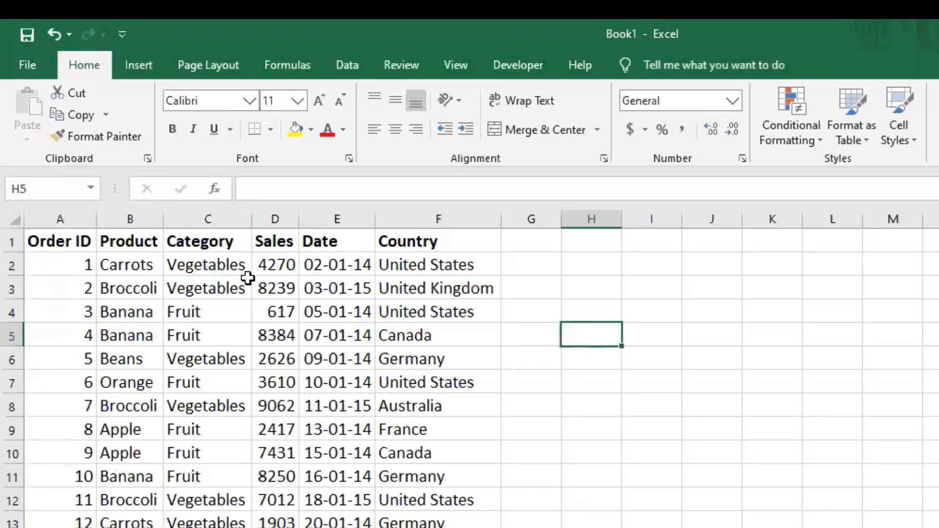
{"action": "left_click", "coordinate": [211, 247]}
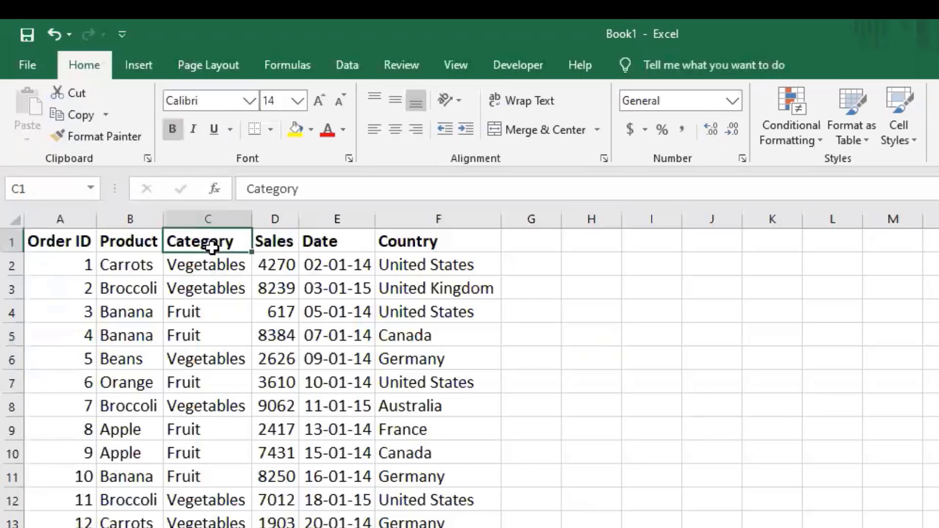
{"action": "left_click", "coordinate": [191, 326]}
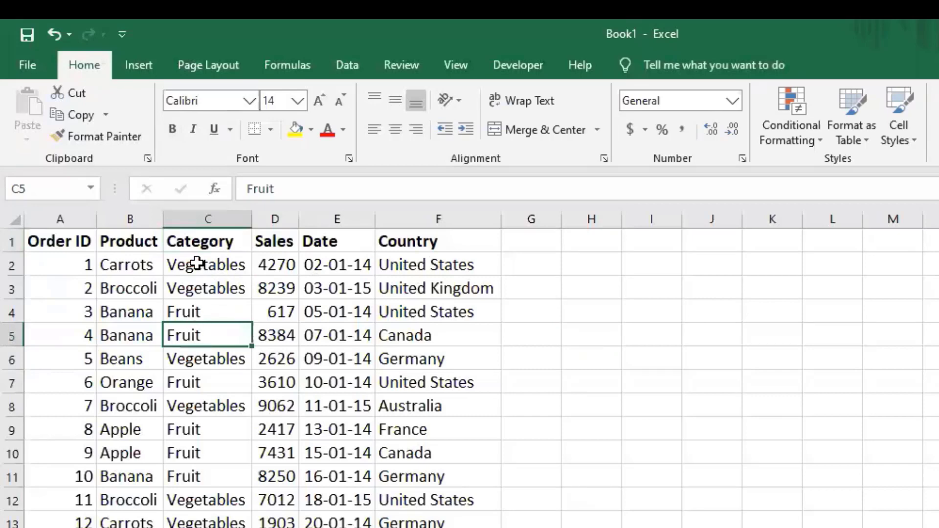
Copy the Category header to cell H1 and the Country header to cell I1 of Sheet1
{"action": "left_click", "coordinate": [200, 245]}
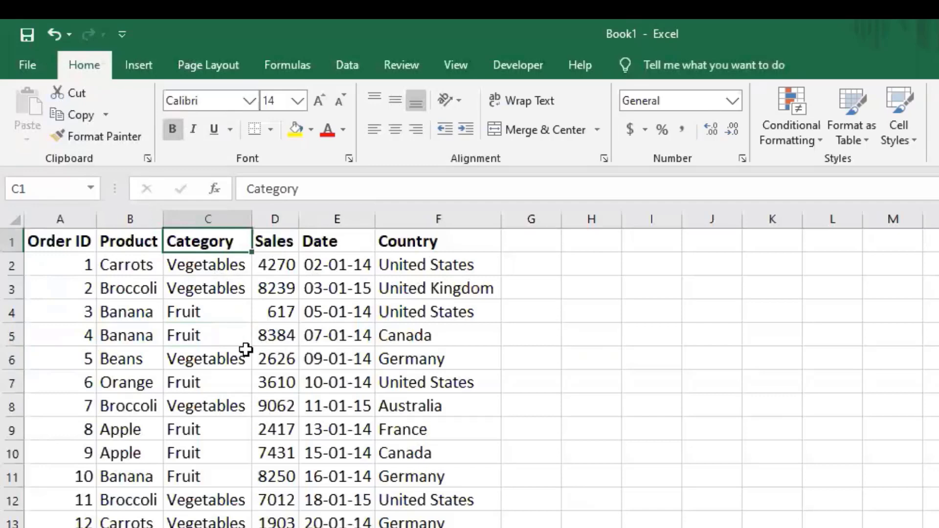
{"action": "key", "text": "ctrl+c"}
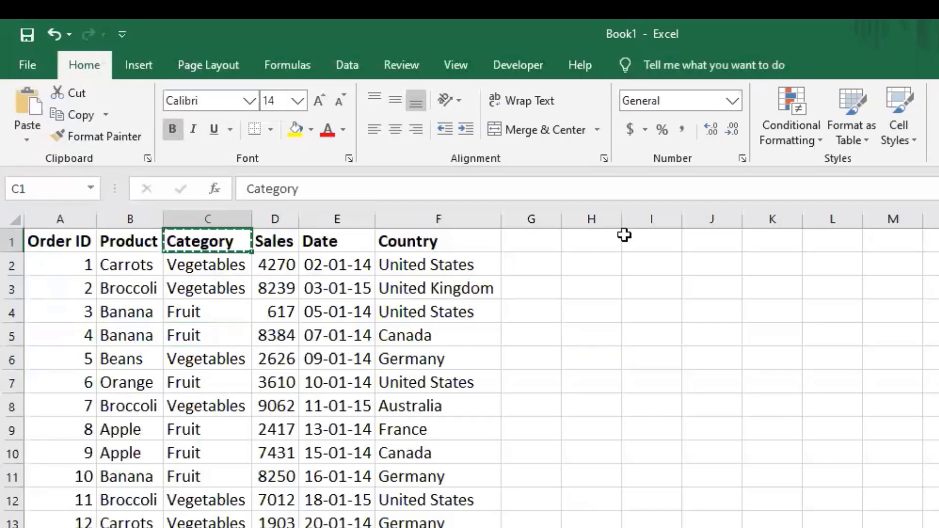
{"action": "left_click", "coordinate": [609, 237]}
{"action": "key", "text": "Return"}
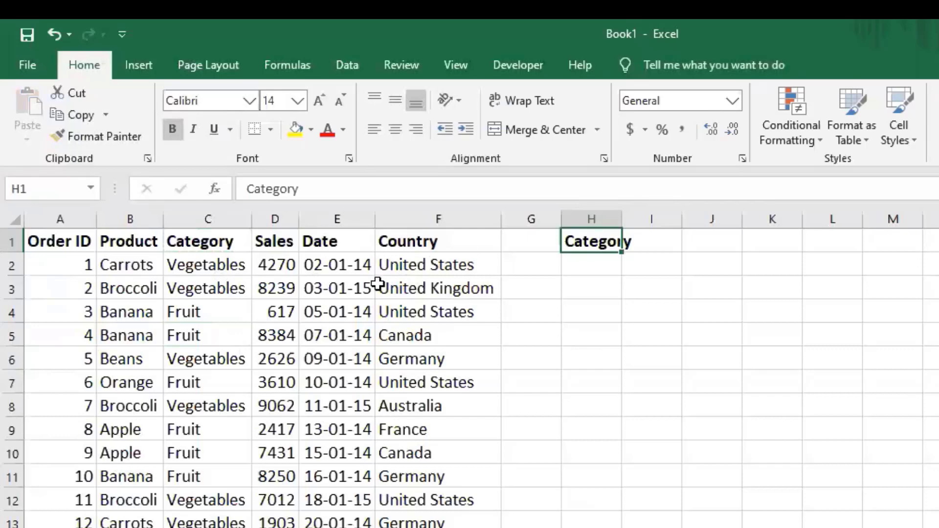
{"action": "left_click", "coordinate": [431, 241]}
{"action": "key", "text": "ctrl+c"}
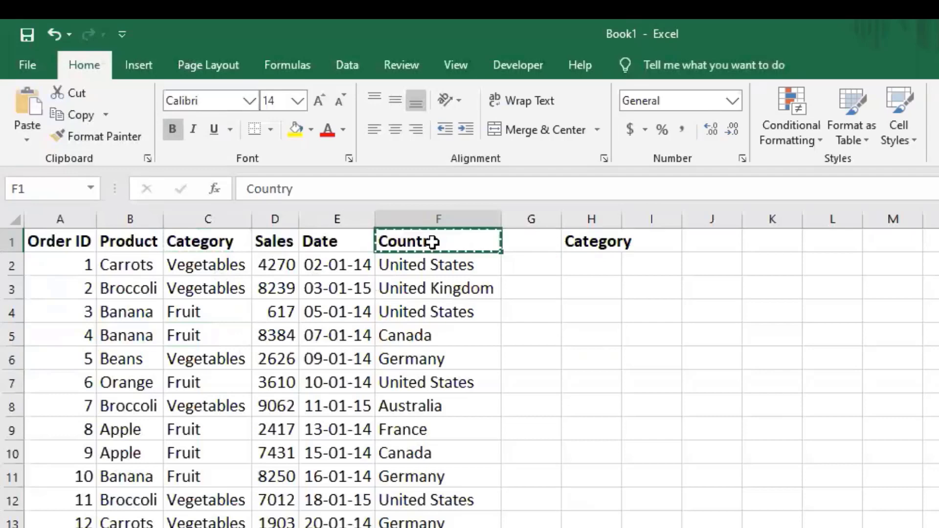
{"action": "left_click", "coordinate": [662, 239]}
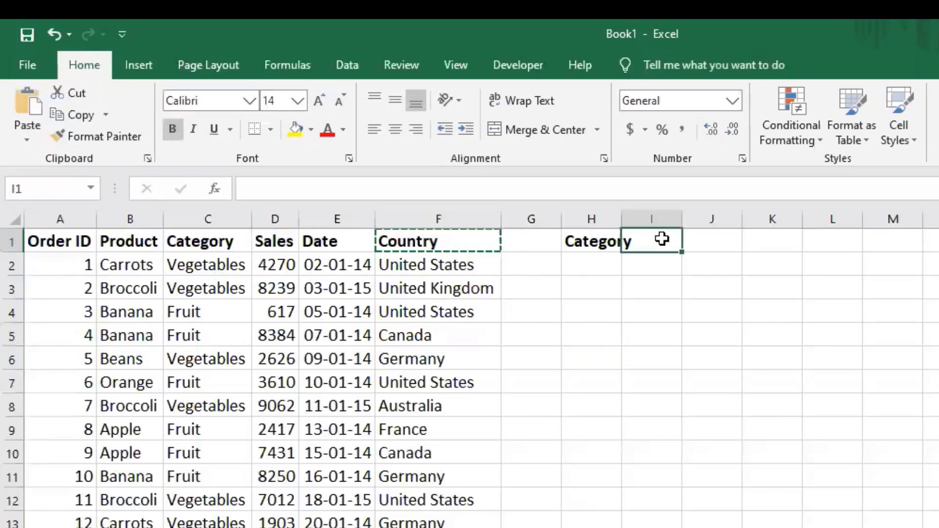
{"action": "key", "text": "Return"}
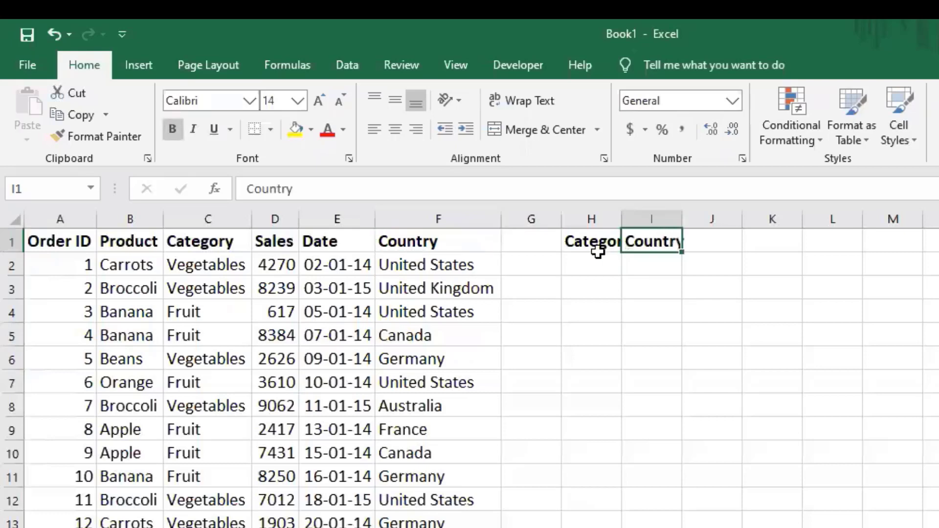
Copy the criteria value Fruit from the data into H2 and Canada into I2
{"action": "left_click", "coordinate": [193, 317]}
{"action": "key", "text": "ctrl+c"}
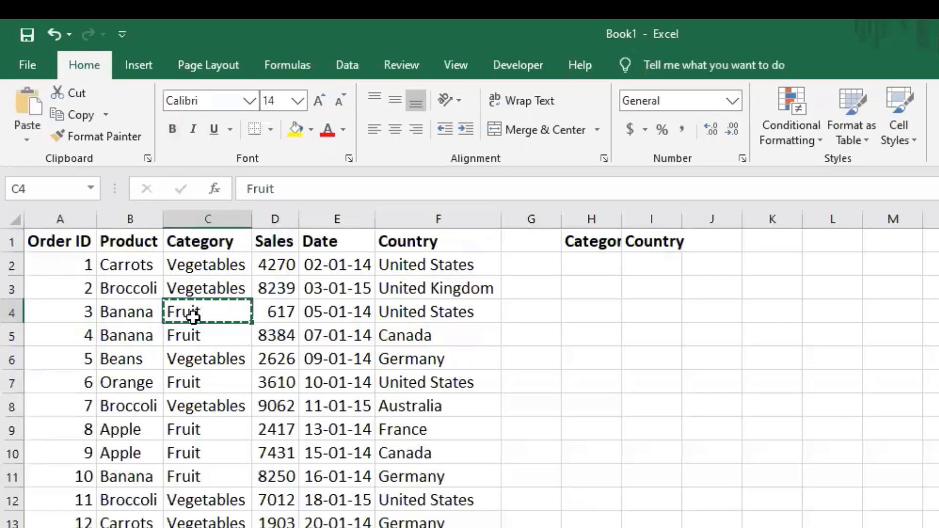
{"action": "left_click", "coordinate": [596, 261]}
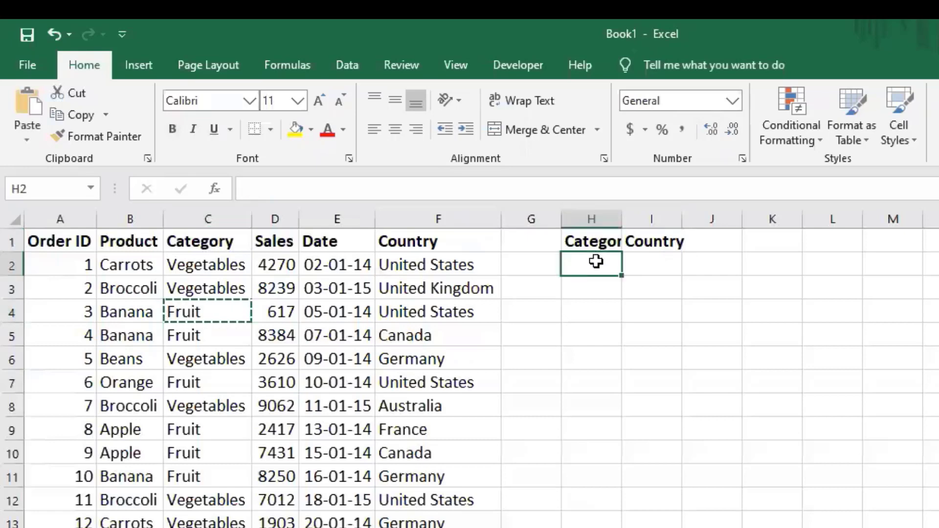
{"action": "key", "text": "Return"}
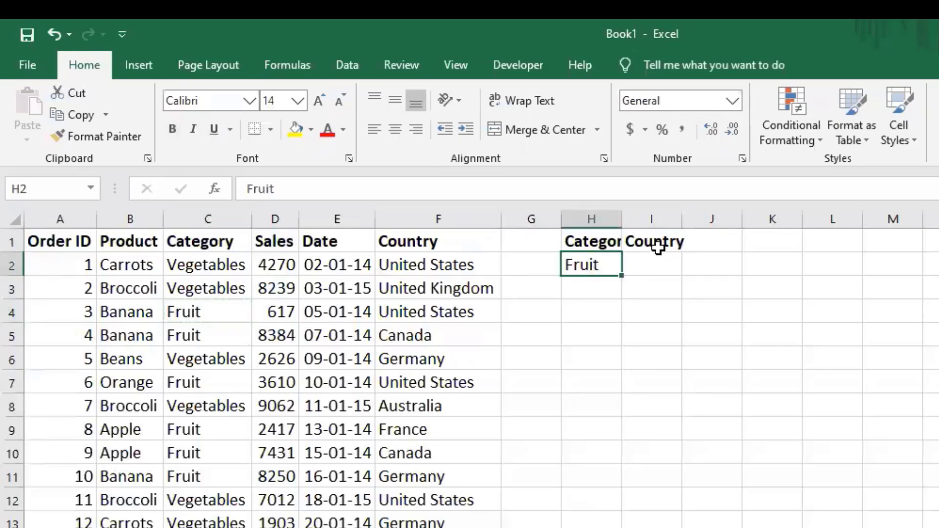
{"action": "left_click", "coordinate": [424, 455]}
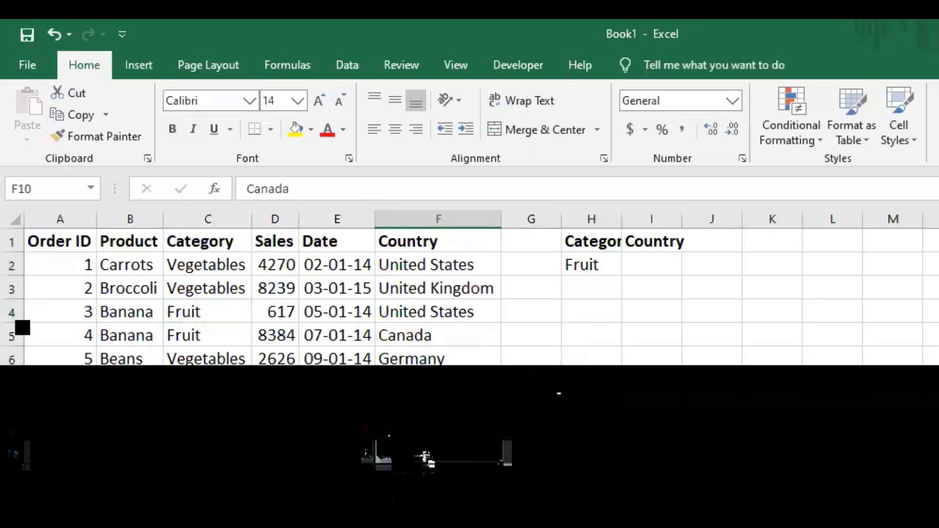
{"action": "key", "text": "ctrl+c"}
{"action": "left_click", "coordinate": [650, 262]}
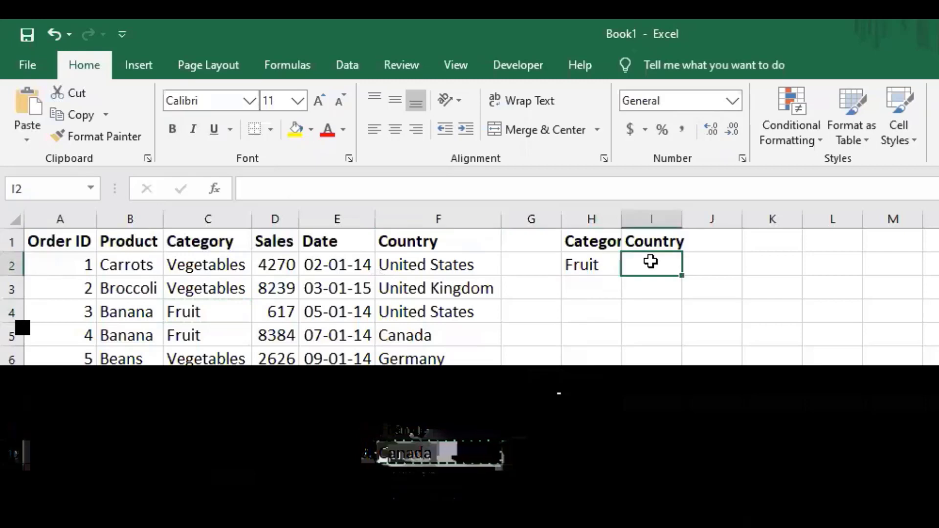
{"action": "key", "text": "ctrl+v"}
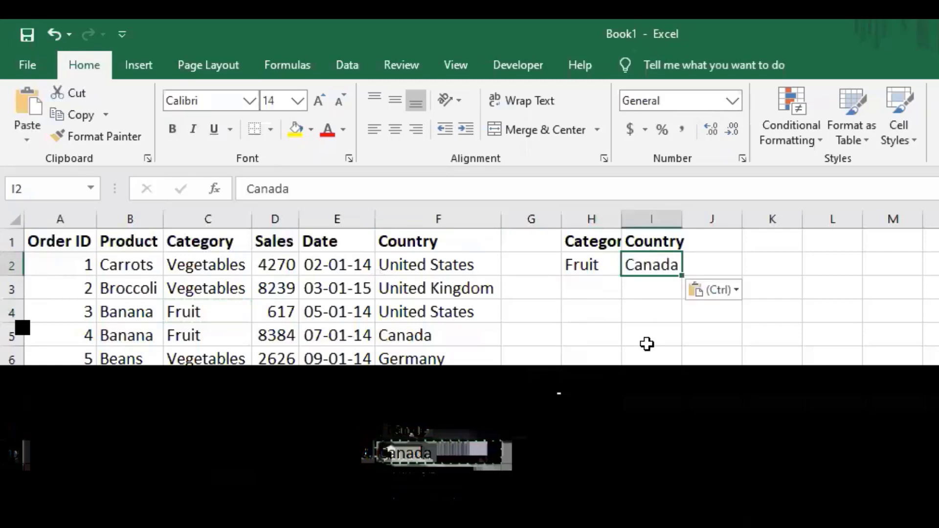
Auto-fit the widths of columns H and I to their contents
{"action": "left_click", "coordinate": [640, 332]}
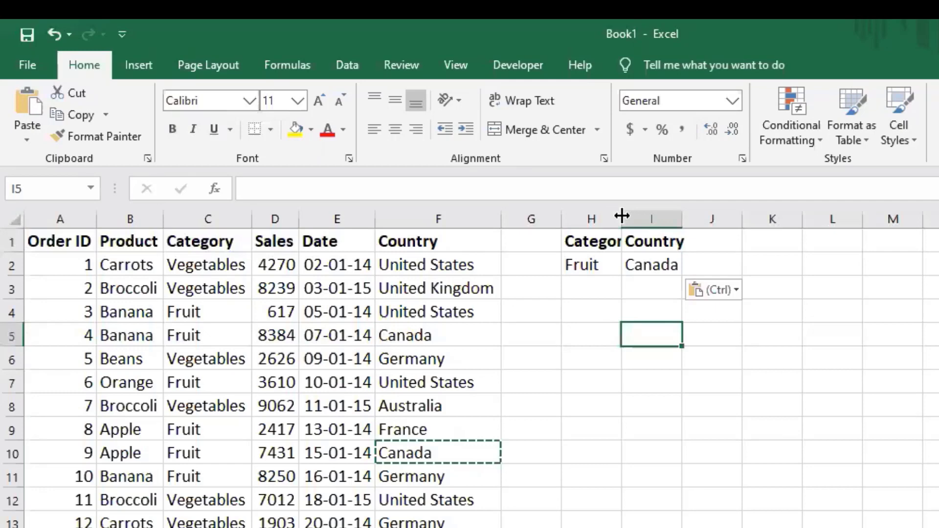
{"action": "double_click", "coordinate": [622, 215]}
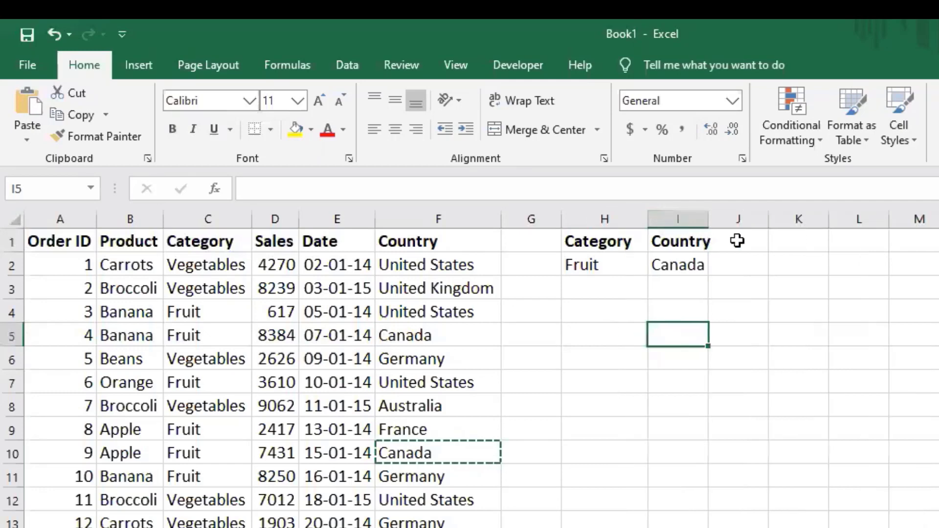
{"action": "left_click", "coordinate": [737, 241]}
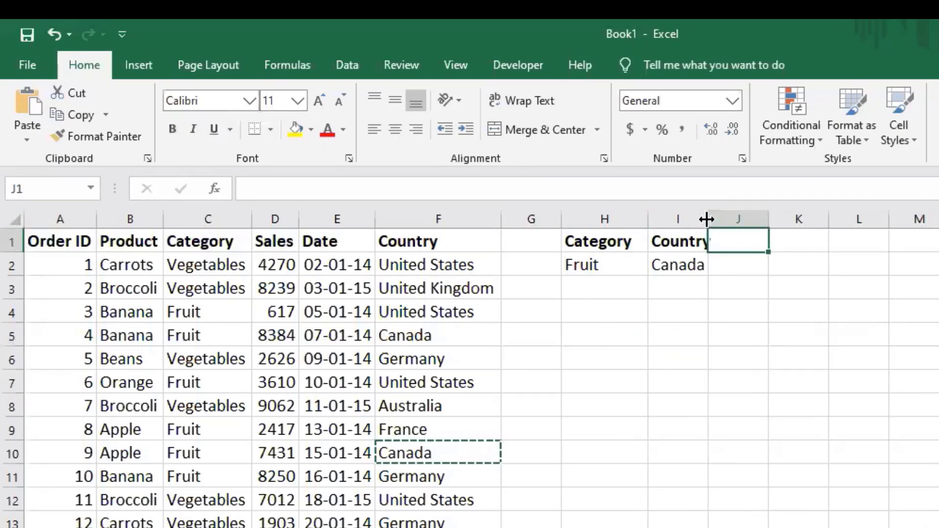
{"action": "double_click", "coordinate": [707, 219]}
{"action": "left_click", "coordinate": [704, 333]}
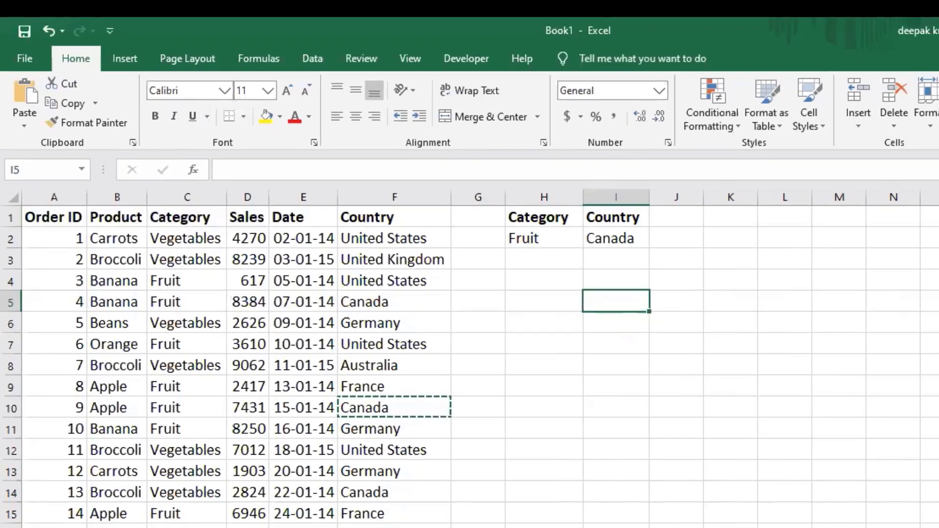
{"action": "key", "text": "ctrl+Page_Down"}
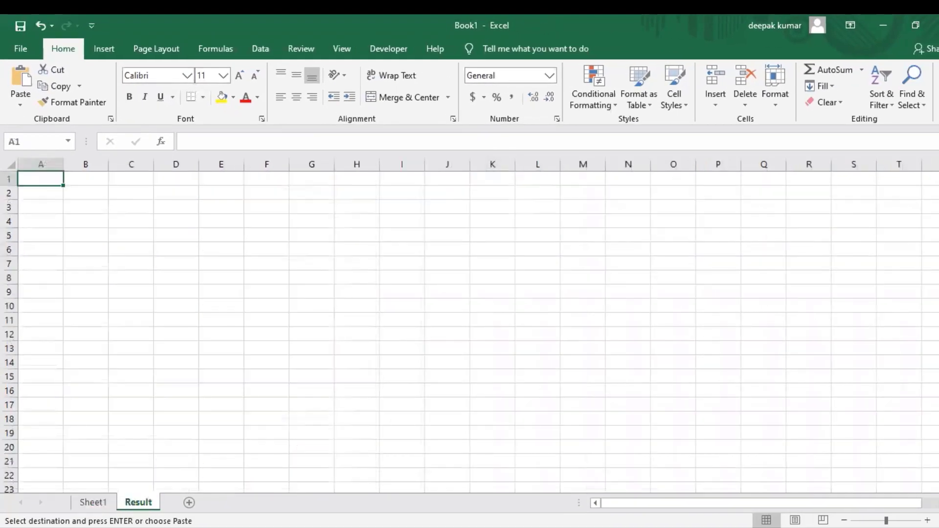
{"action": "left_click", "coordinate": [92, 500]}
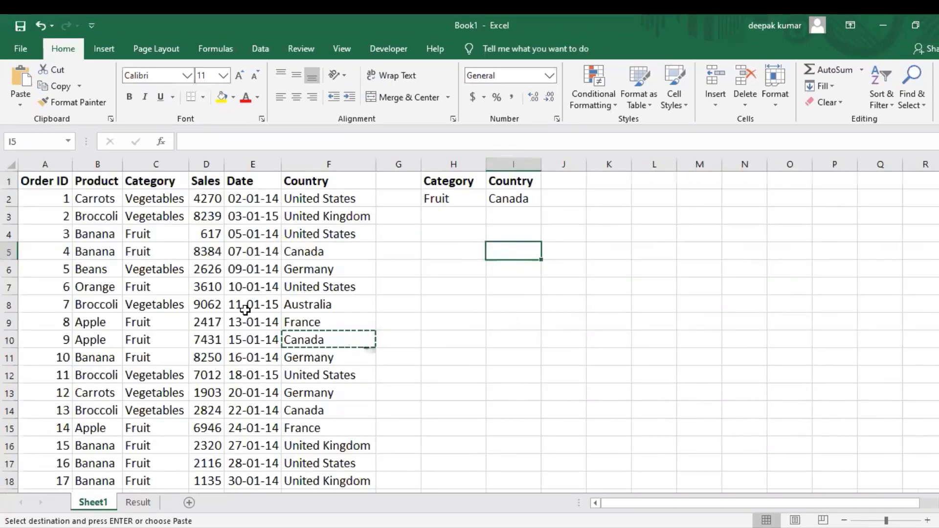
{"action": "left_click", "coordinate": [455, 195]}
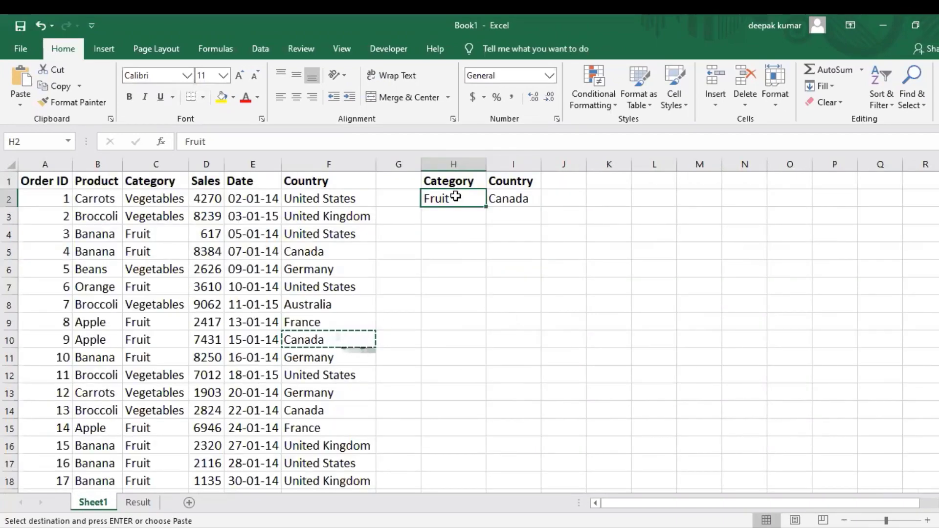
{"action": "left_click", "coordinate": [499, 199]}
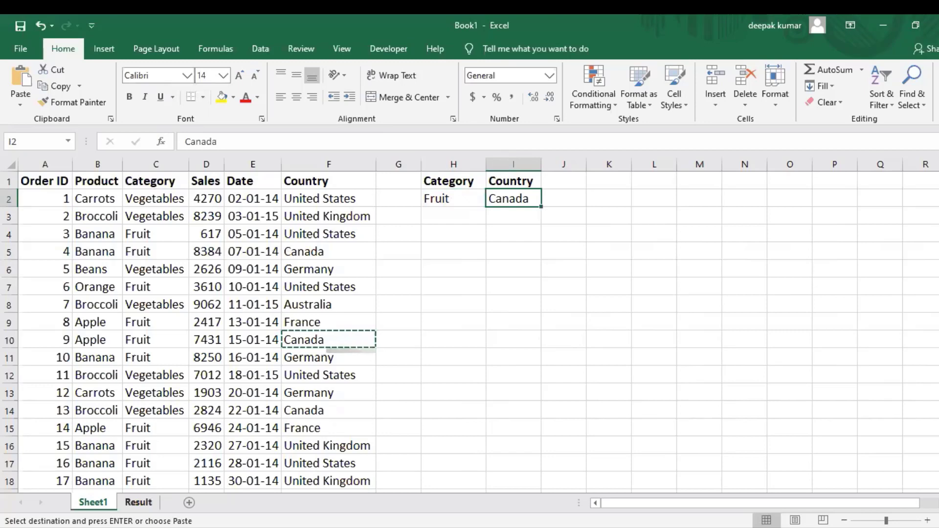
Open the Advanced Filter from an empty cell on the Result sheet and set it to copy to another location
{"action": "left_click", "coordinate": [138, 503]}
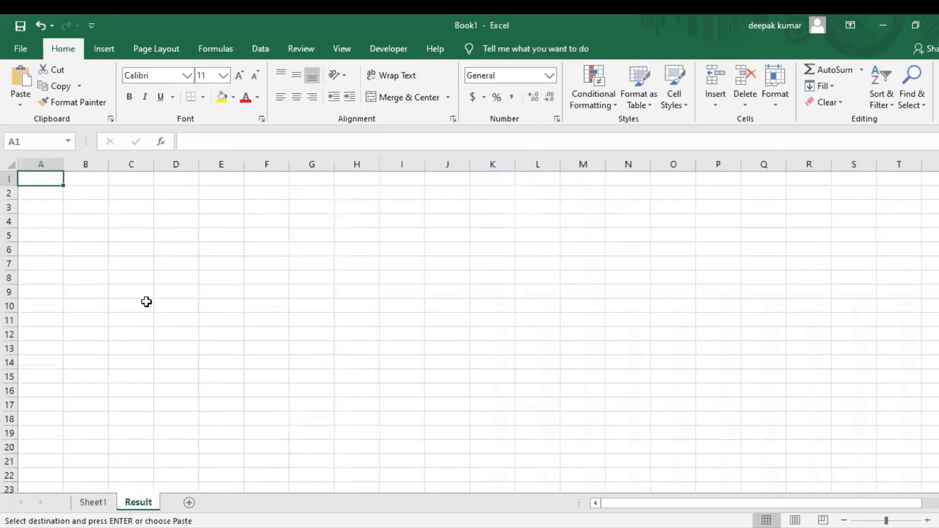
{"action": "left_click", "coordinate": [146, 302]}
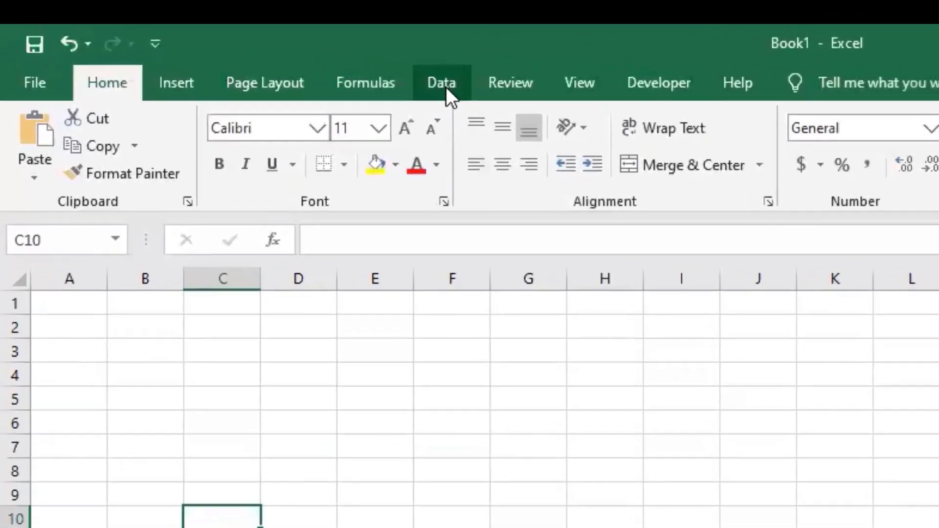
{"action": "left_click", "coordinate": [264, 53]}
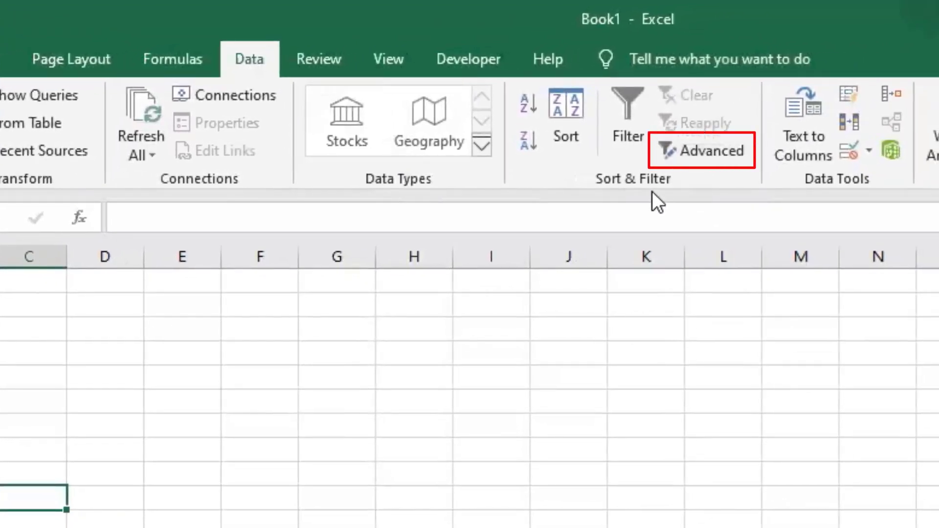
{"action": "left_click", "coordinate": [700, 152]}
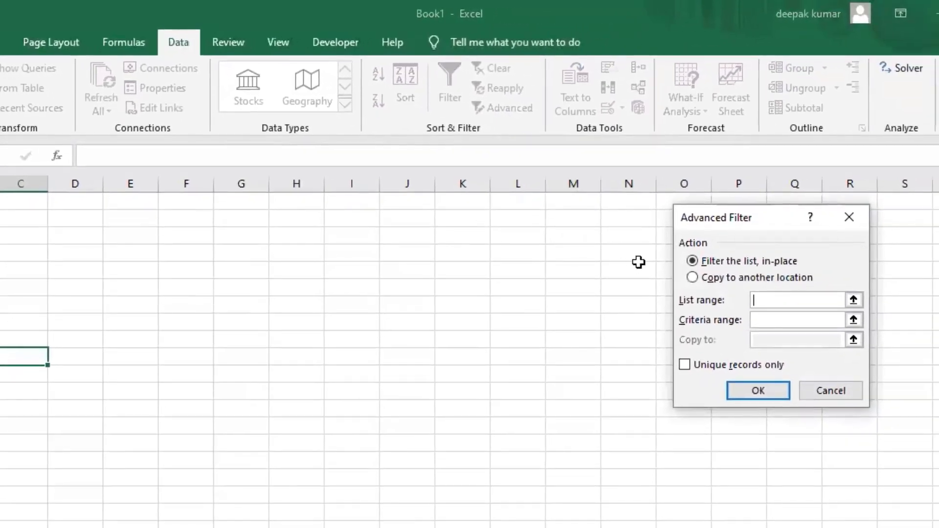
{"action": "left_click", "coordinate": [693, 278]}
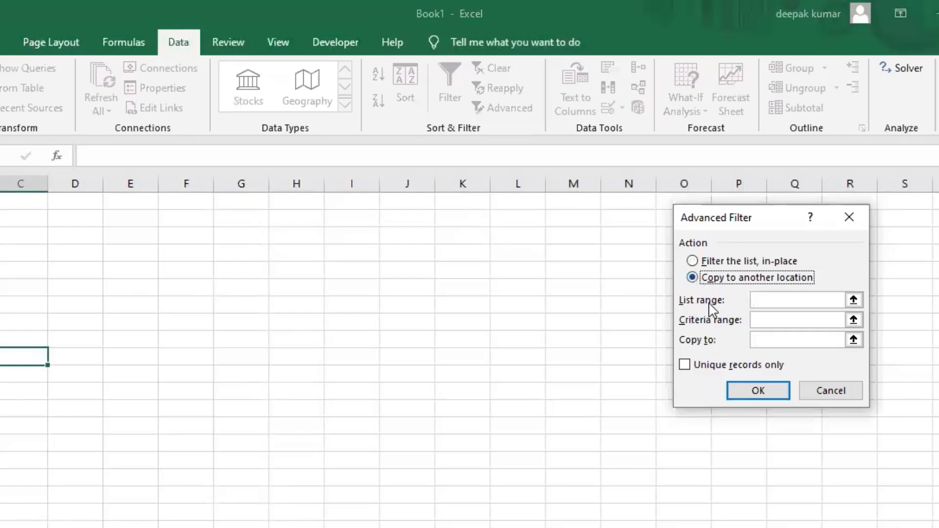
Set the filter's list range to the whole data table on Sheet1, $A$1:$F$201, including the headers
{"action": "left_click", "coordinate": [769, 298]}
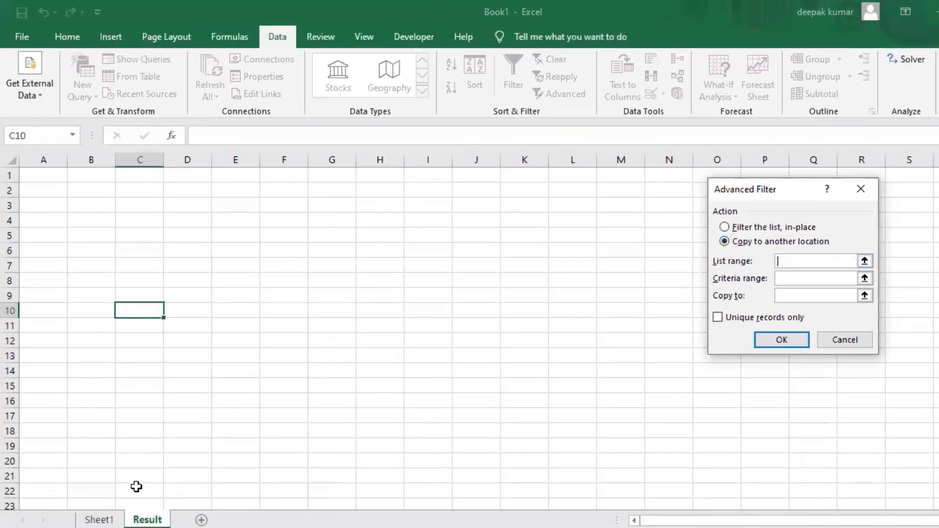
{"action": "left_click", "coordinate": [99, 519]}
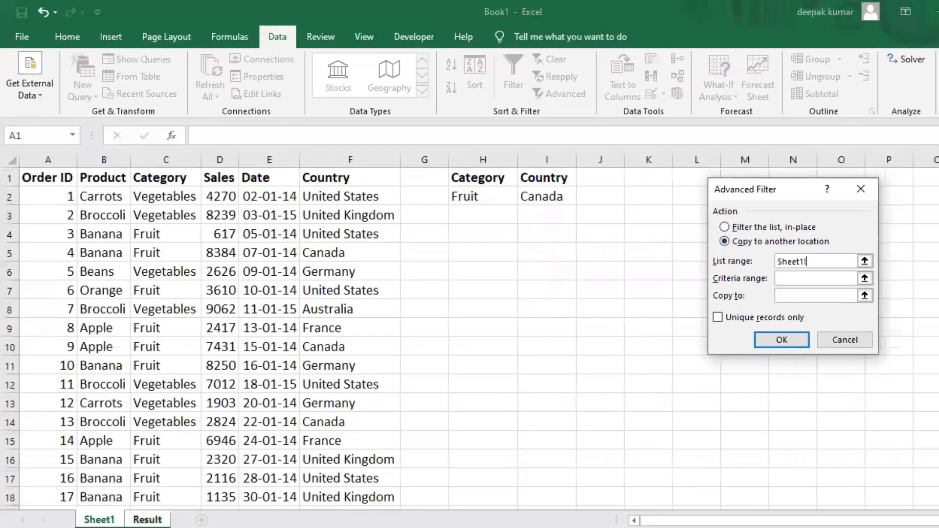
{"action": "left_click", "coordinate": [37, 178]}
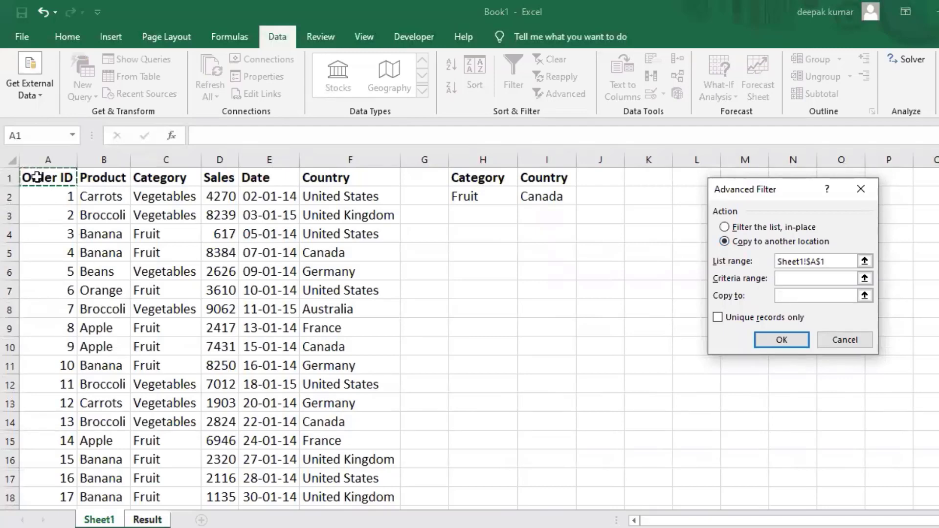
{"action": "key", "text": "ctrl+shift+Right"}
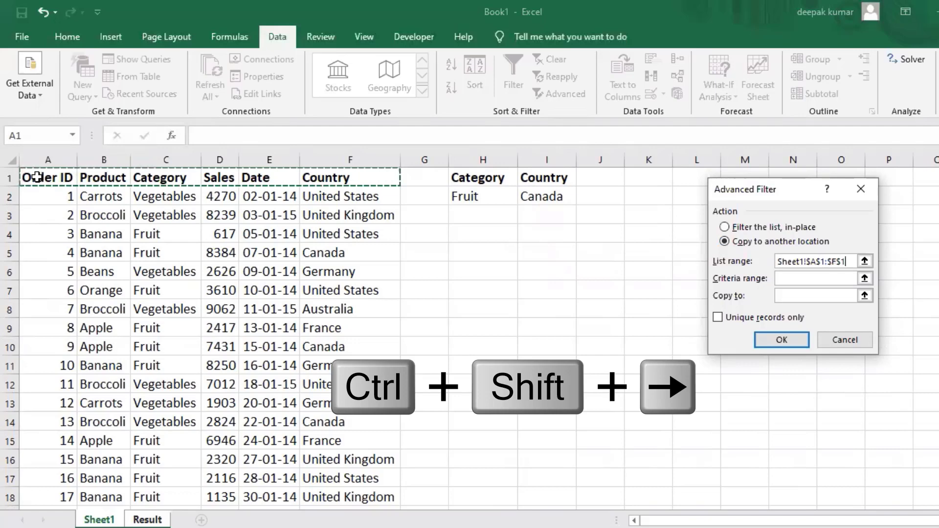
{"action": "key", "text": "ctrl+shift+Down"}
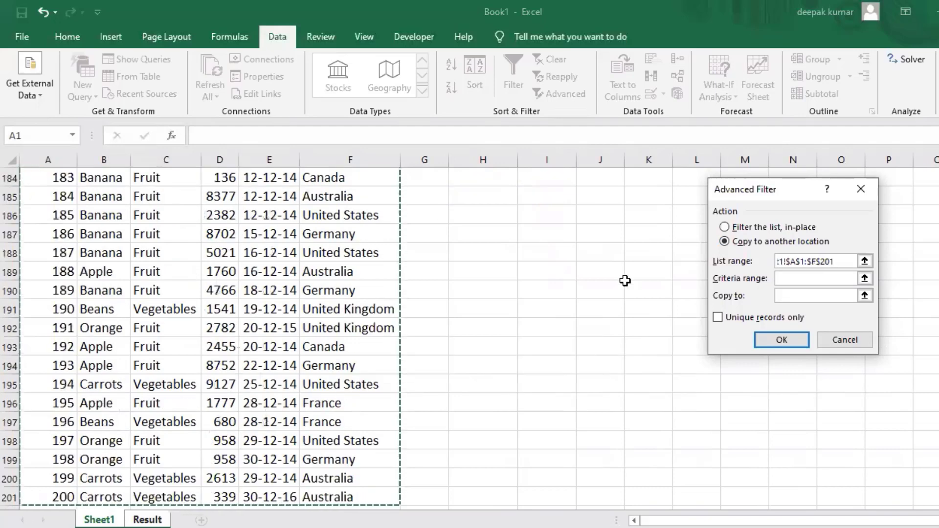
Set the criteria range to $H$1:$I$2 on Sheet1 and output the filtered records to cell A1 of the Result sheet
{"action": "left_click", "coordinate": [781, 279]}
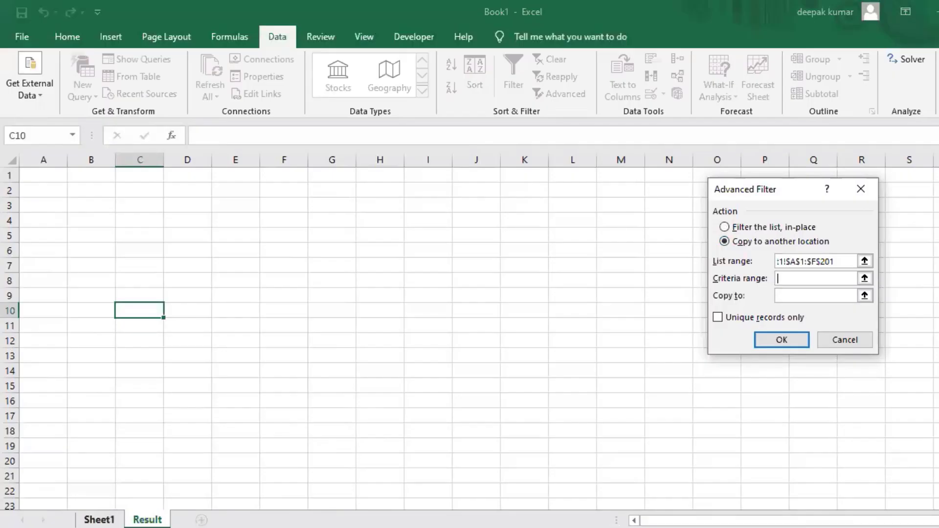
{"action": "left_click", "coordinate": [99, 519]}
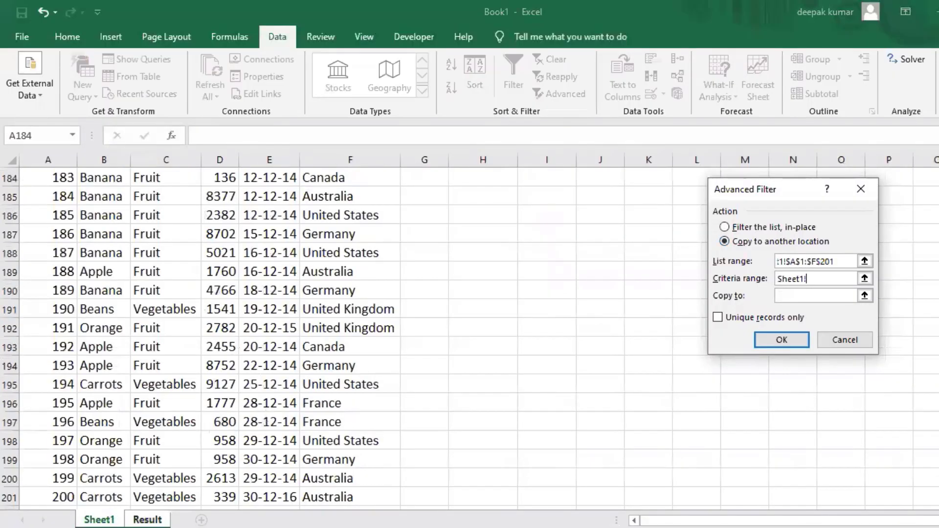
{"action": "scroll", "coordinate": [342, 338], "scroll_direction": "up", "scroll_amount": 20}
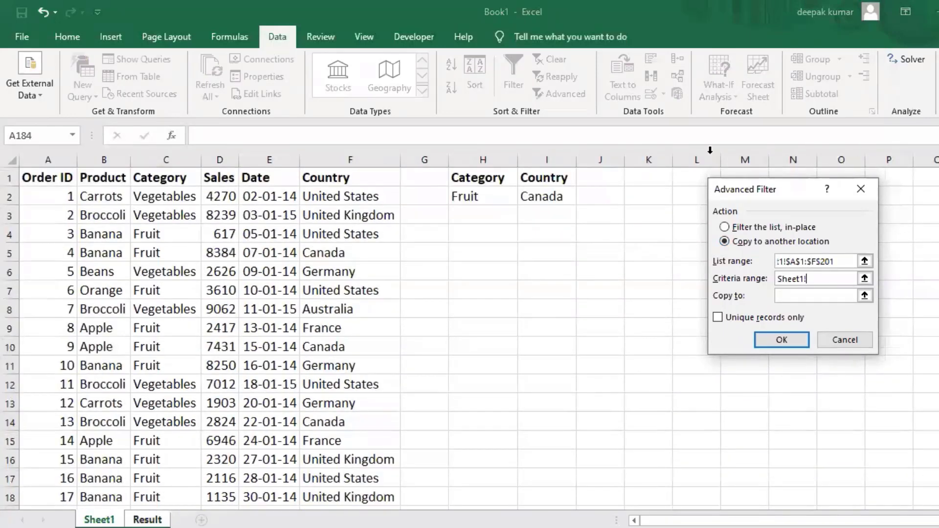
{"action": "left_click", "coordinate": [488, 179]}
{"action": "type", "text": ":$I$1"}
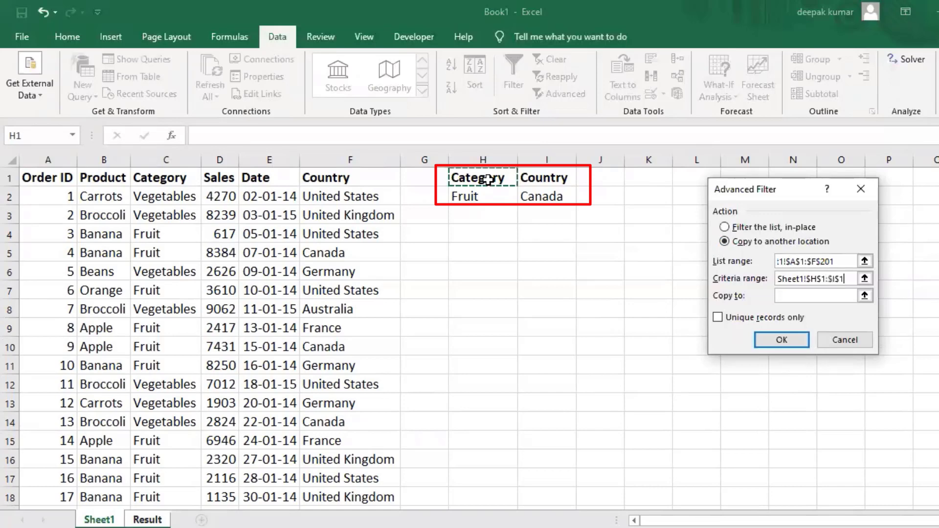
{"action": "key", "text": "BackSpace"}
{"action": "type", "text": "2"}
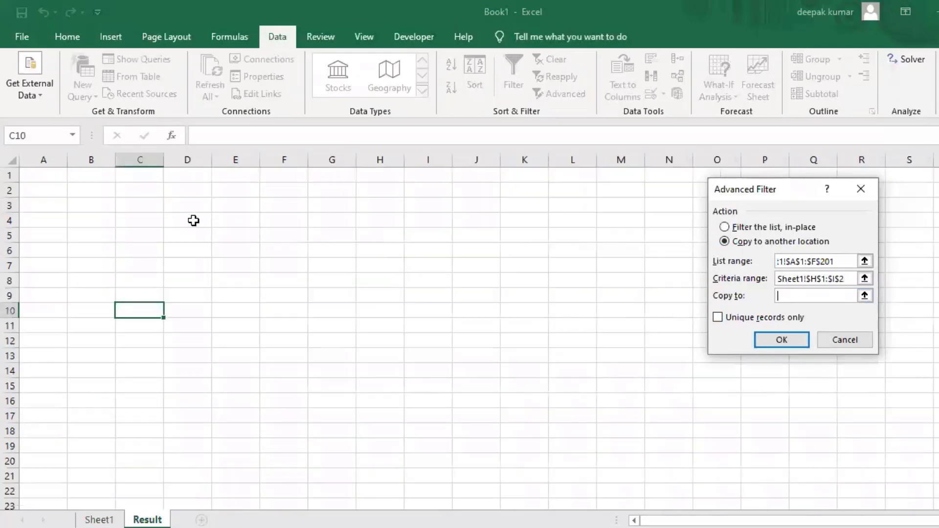
{"action": "left_click", "coordinate": [45, 179]}
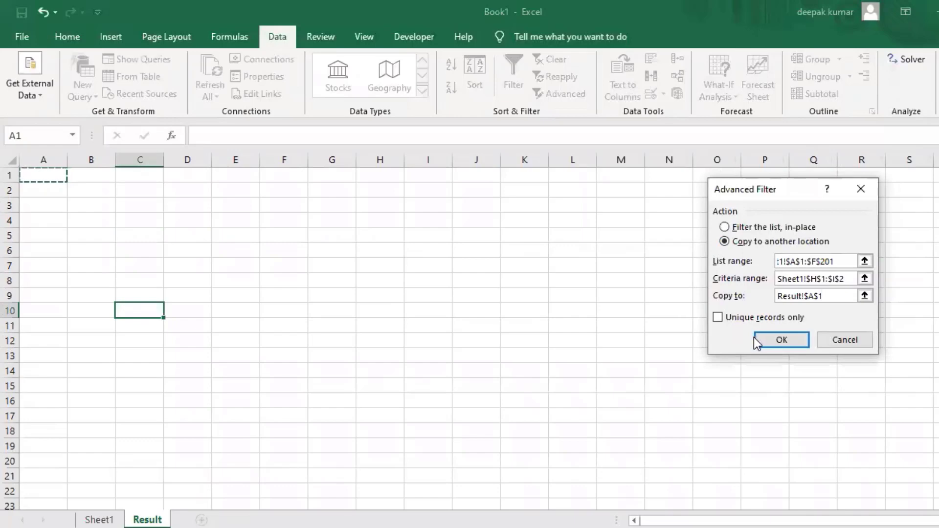
{"action": "left_click", "coordinate": [777, 341]}
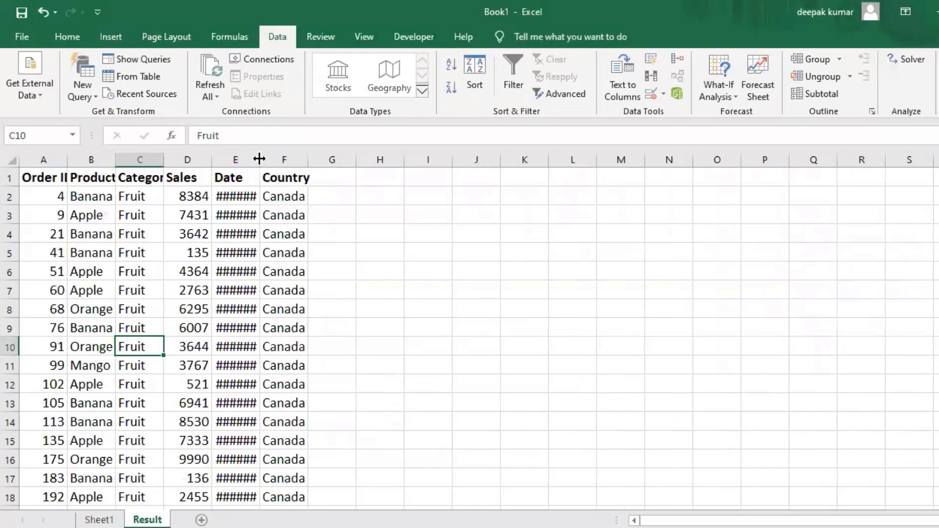
Widen columns B, C, E and F on the Result sheet so their headers and dates fit
{"action": "left_click_drag", "start_coordinate": [259, 158], "coordinate": [285, 159]}
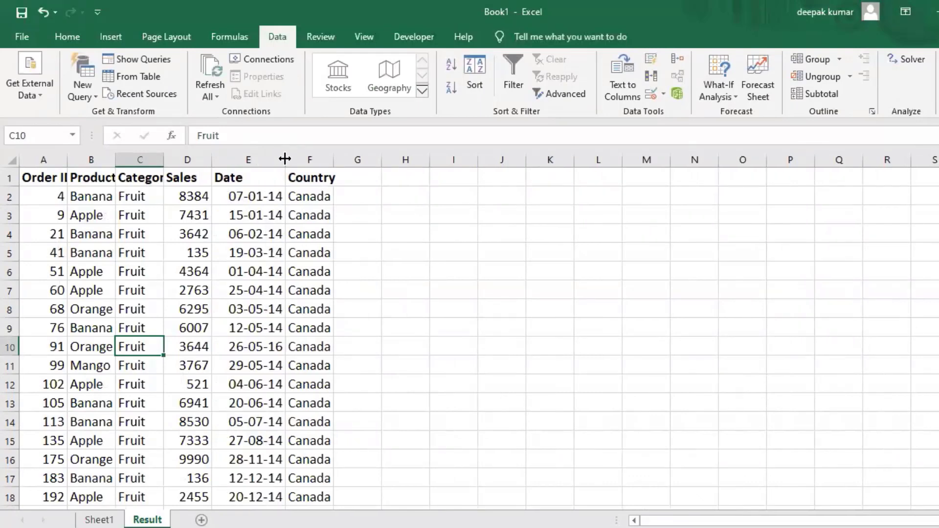
{"action": "double_click", "coordinate": [164, 160]}
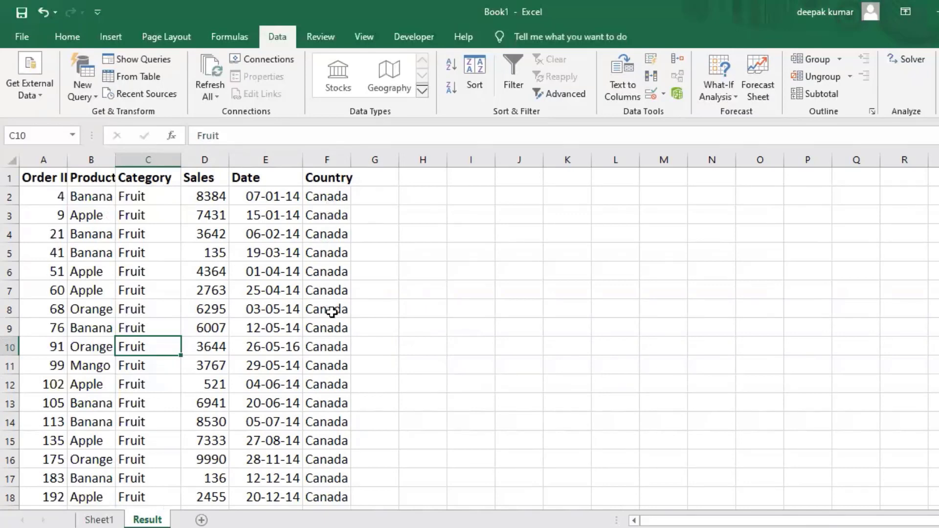
{"action": "left_click", "coordinate": [438, 264]}
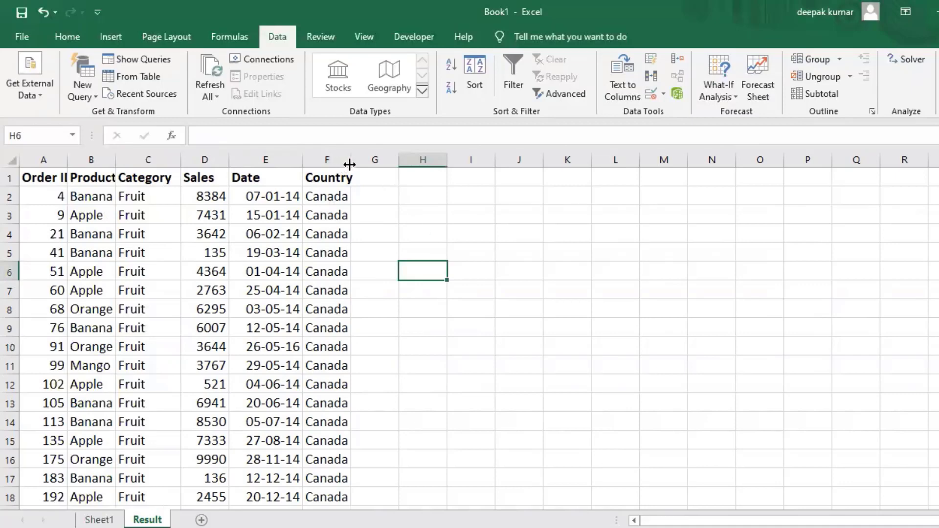
{"action": "left_click_drag", "start_coordinate": [349, 163], "coordinate": [357, 163]}
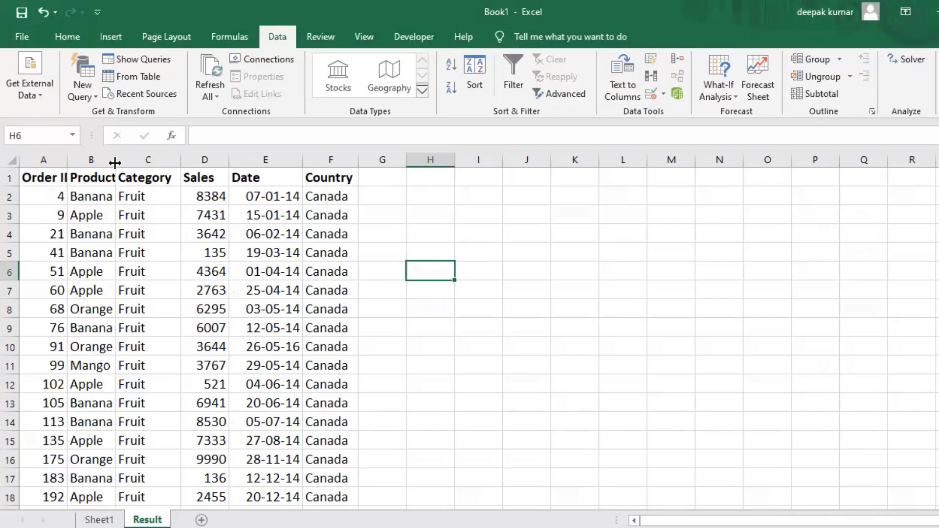
{"action": "left_click_drag", "start_coordinate": [115, 163], "coordinate": [131, 161]}
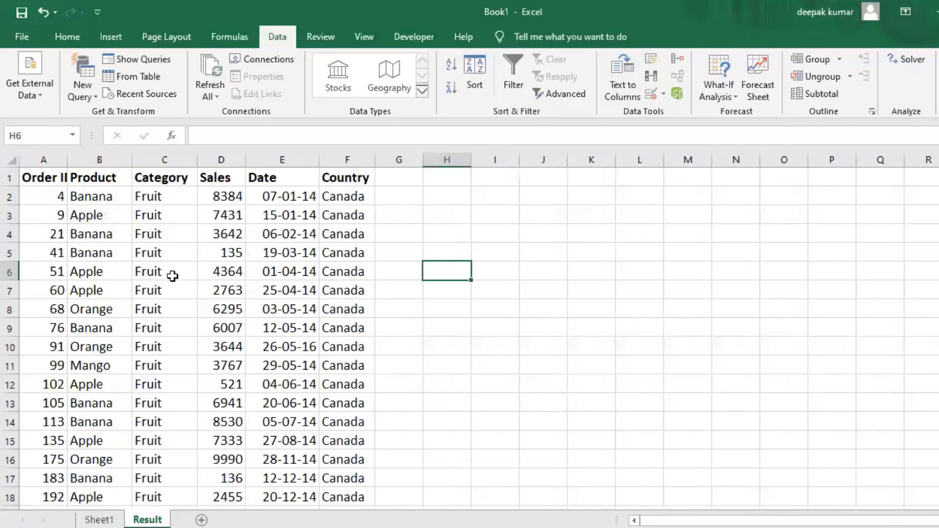
Copy the Product header into I1 and the Sales header into J1, and widen column I to fit
{"action": "left_click", "coordinate": [98, 178]}
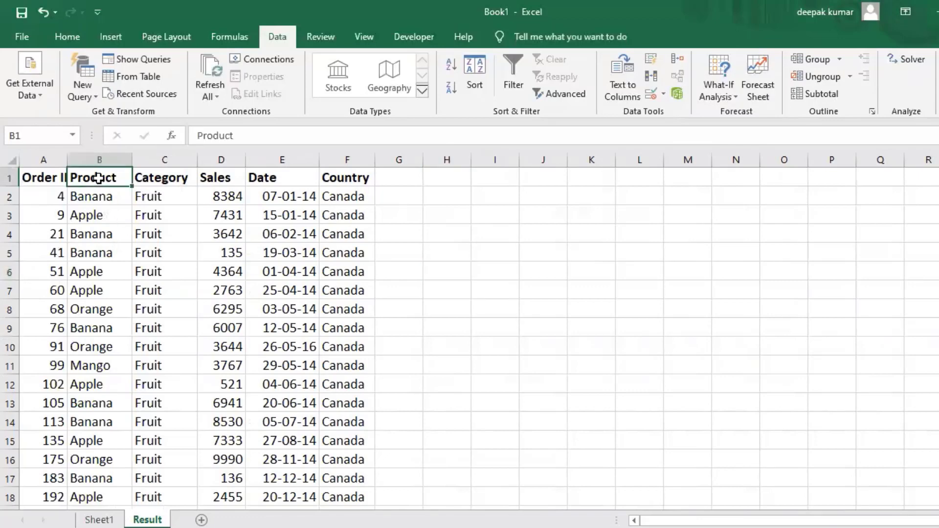
{"action": "key", "text": "ctrl+c"}
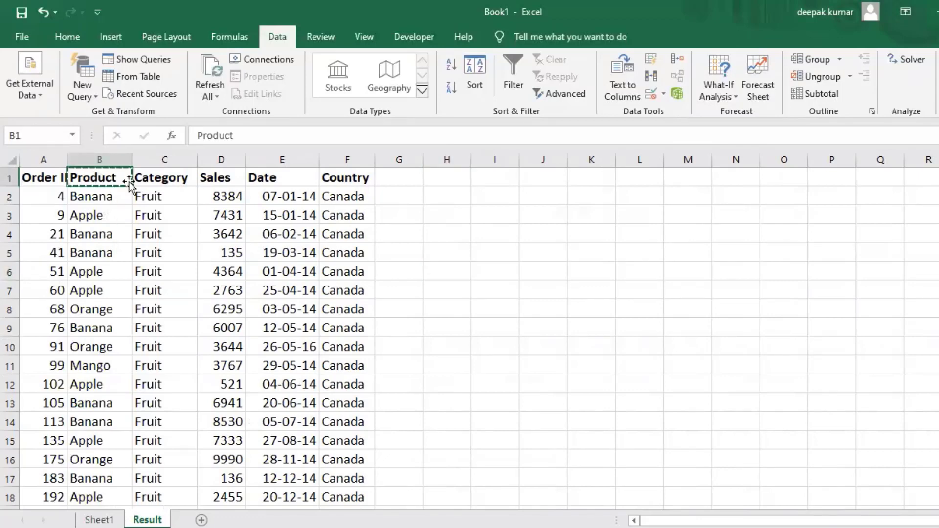
{"action": "left_click", "coordinate": [496, 177]}
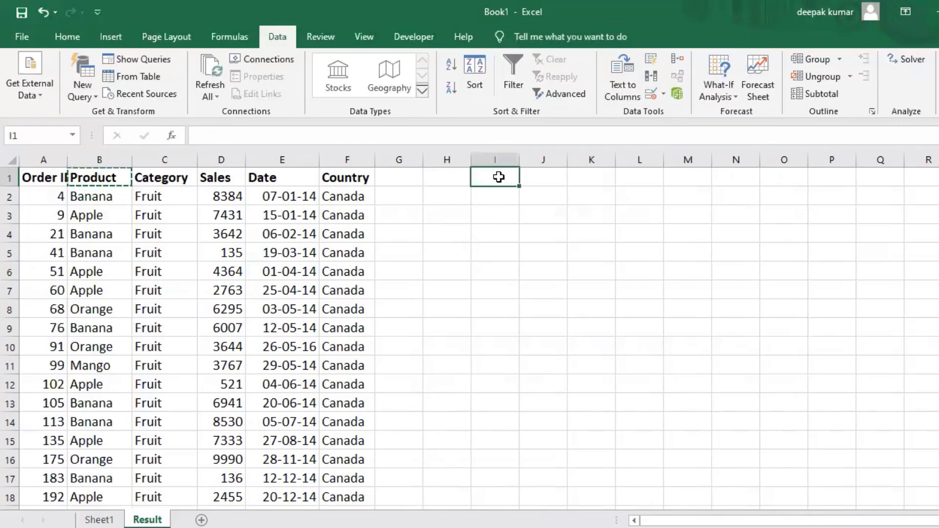
{"action": "key", "text": "Return"}
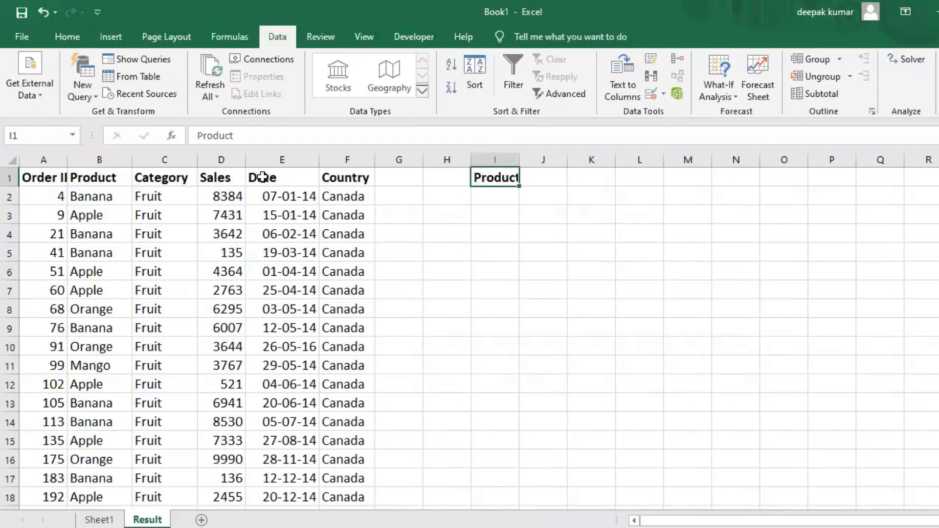
{"action": "left_click", "coordinate": [227, 177]}
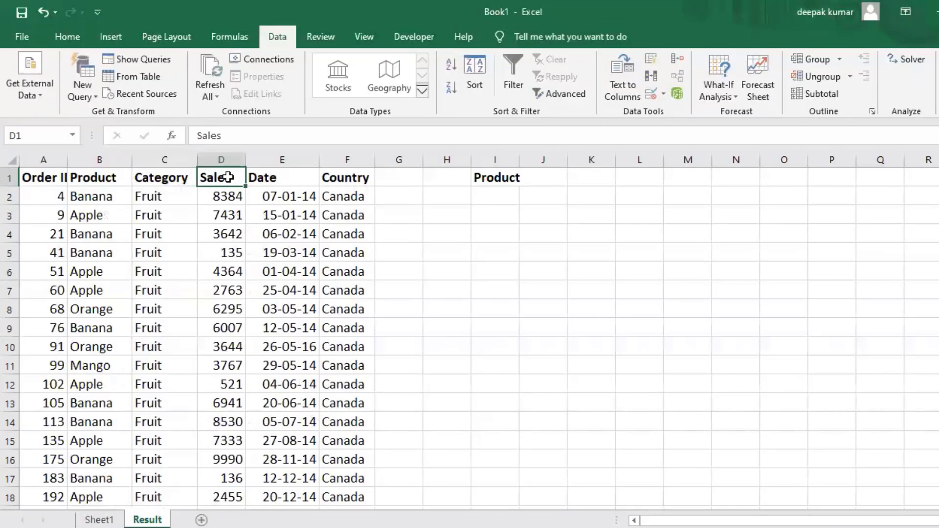
{"action": "key", "text": "ctrl+c"}
{"action": "left_click", "coordinate": [549, 178]}
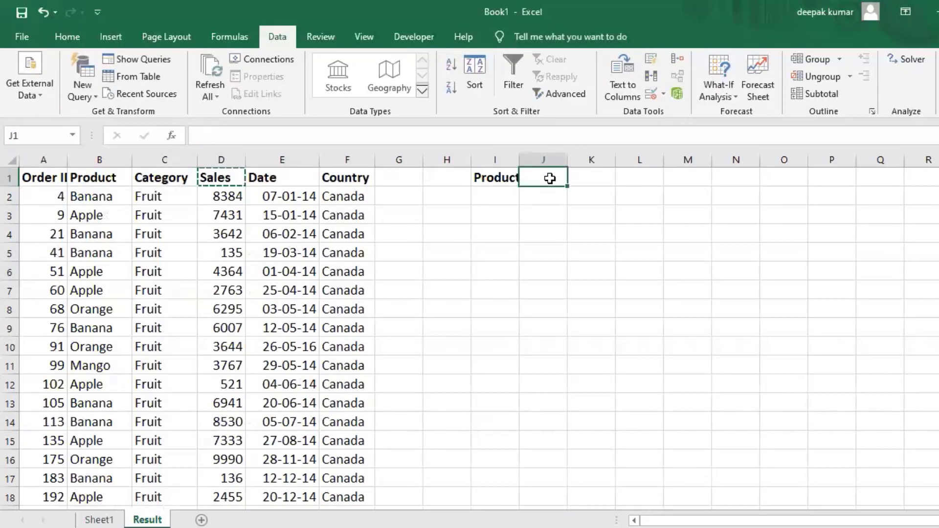
{"action": "key", "text": "Return"}
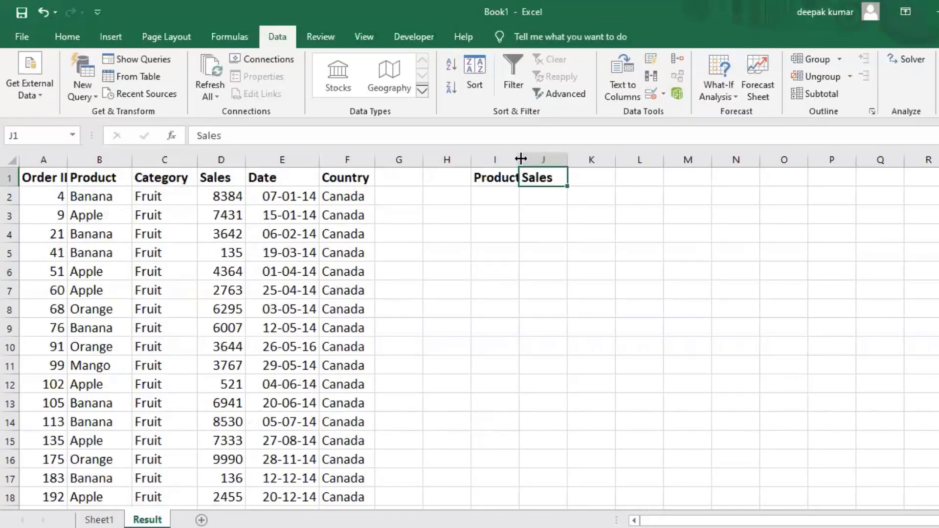
{"action": "left_click_drag", "start_coordinate": [518, 159], "coordinate": [536, 159]}
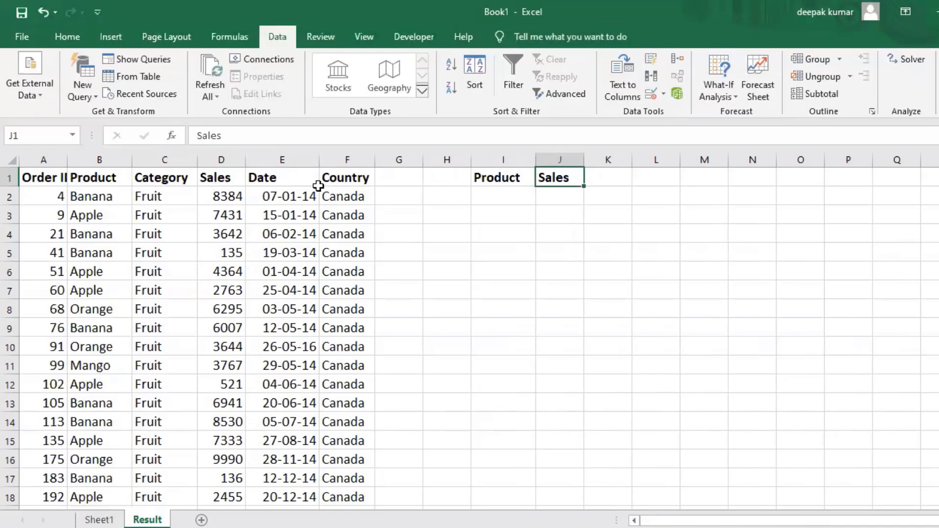
{"action": "left_click", "coordinate": [485, 196]}
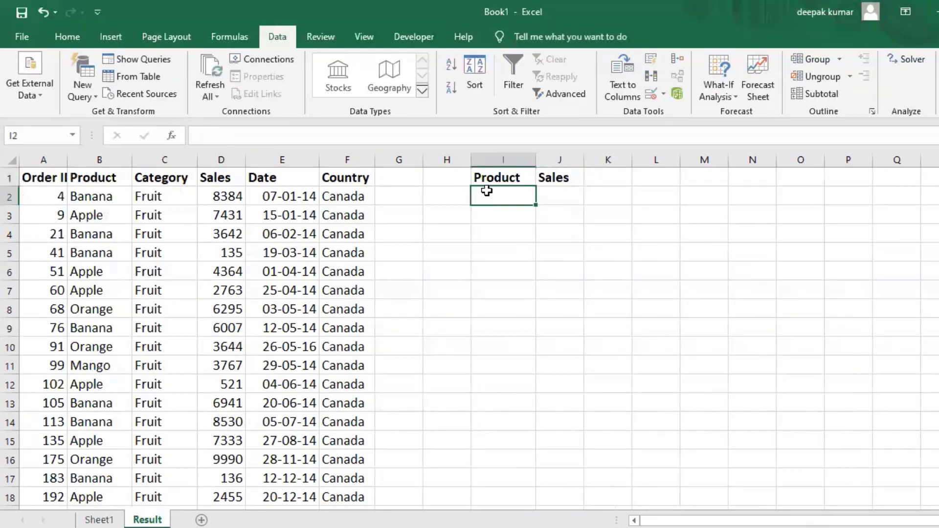
{"action": "left_click", "coordinate": [495, 178]}
{"action": "left_click", "coordinate": [548, 179]}
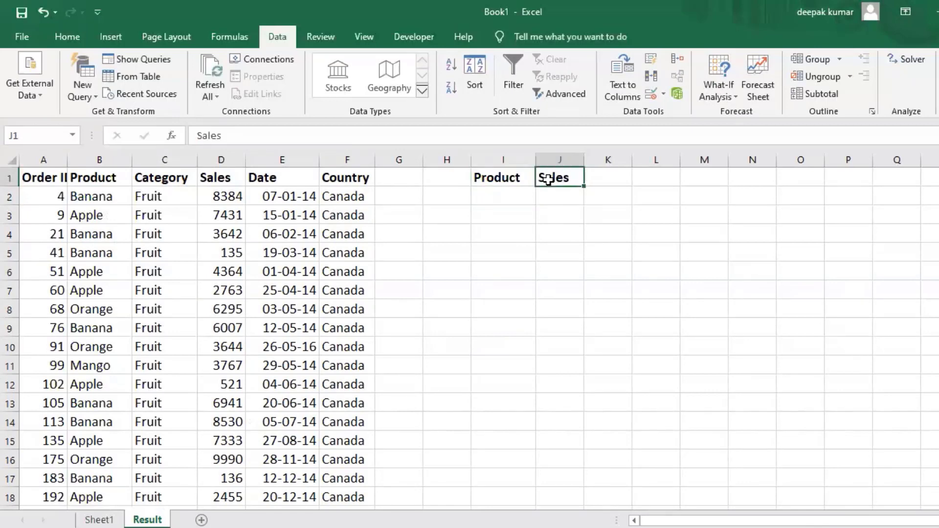
{"action": "left_click", "coordinate": [538, 200]}
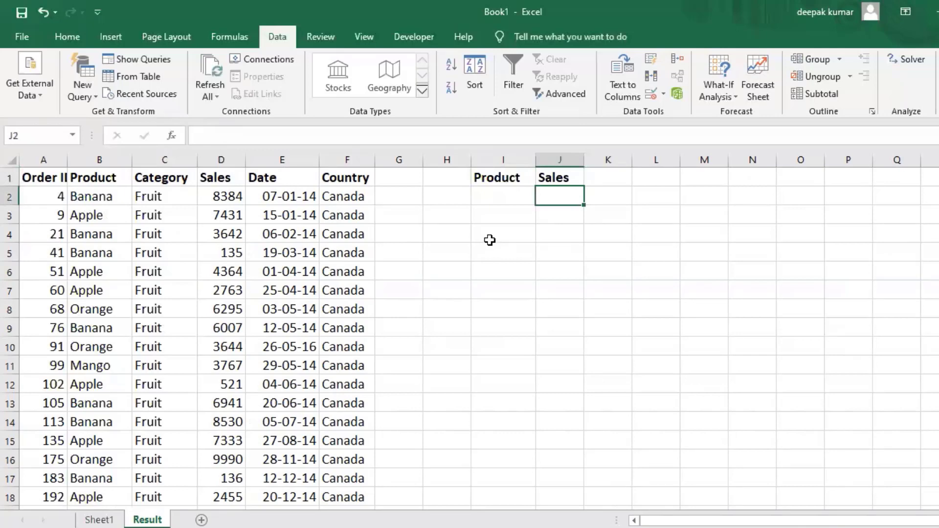
Open the Advanced Filter from empty cell I4 on the Result sheet and set it to copy to another location
{"action": "left_click", "coordinate": [489, 240]}
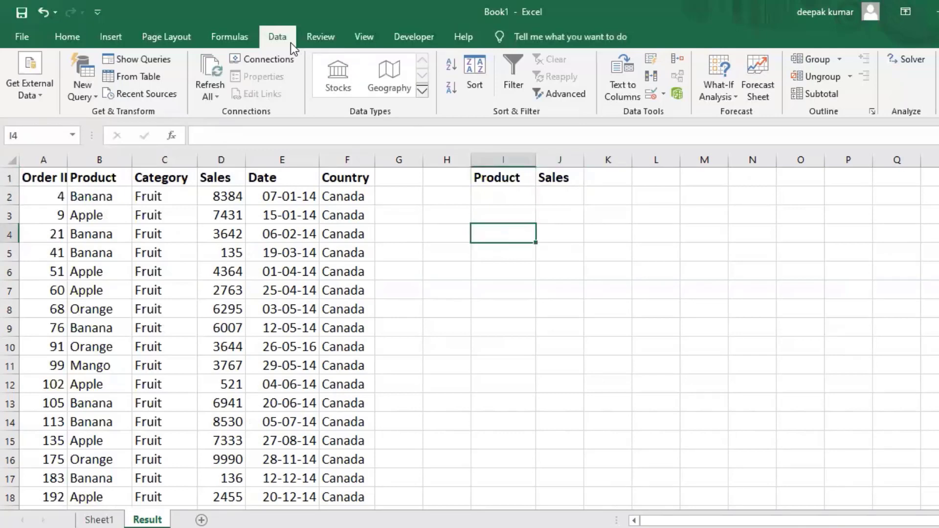
{"action": "left_click", "coordinate": [568, 97]}
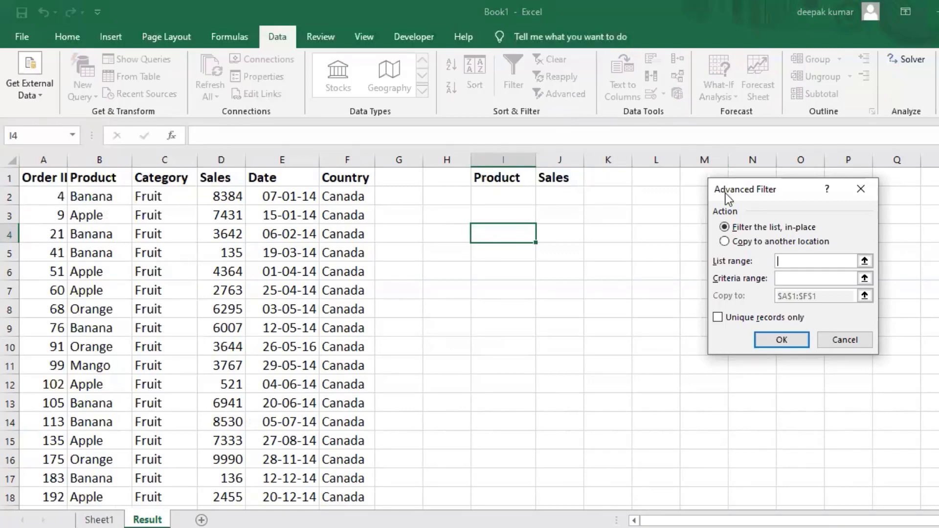
{"action": "left_click", "coordinate": [724, 242]}
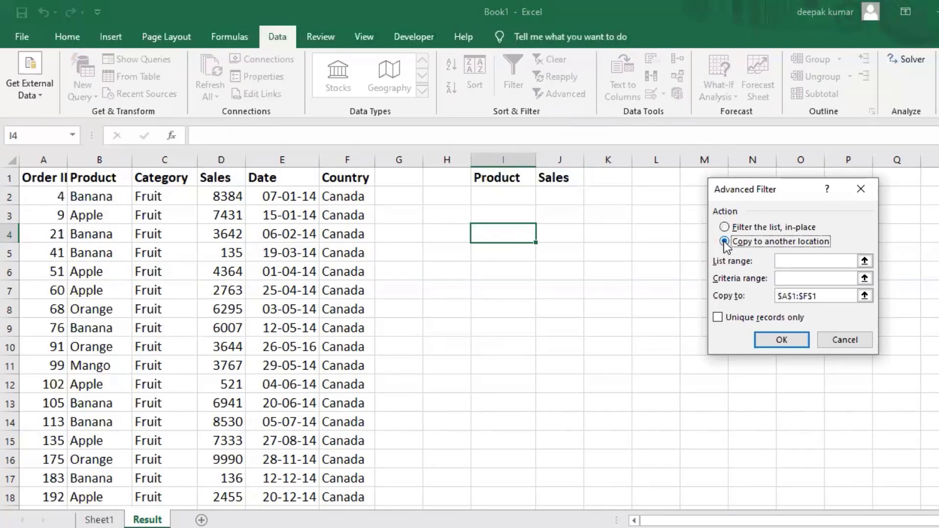
Set the list range of the new filter to the full Sheet1 table, $A$1:$F$201
{"action": "left_click", "coordinate": [785, 261]}
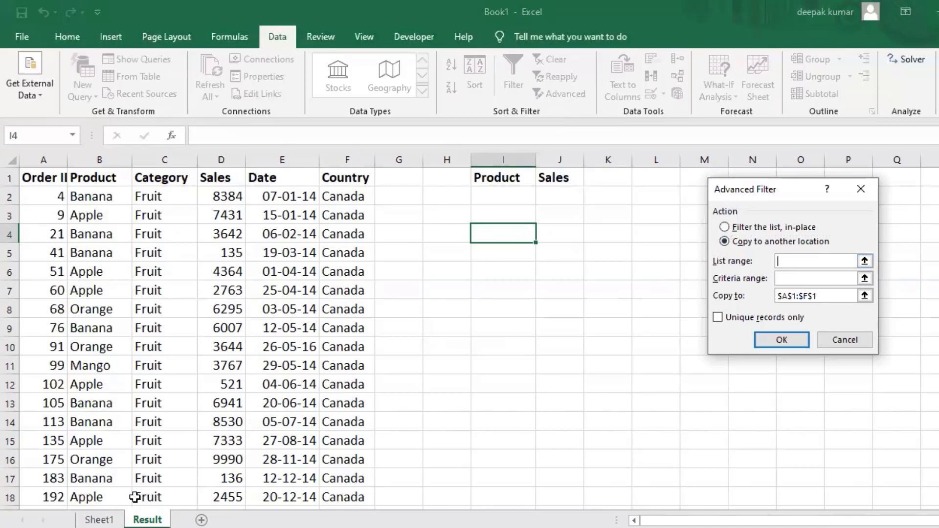
{"action": "left_click", "coordinate": [99, 519]}
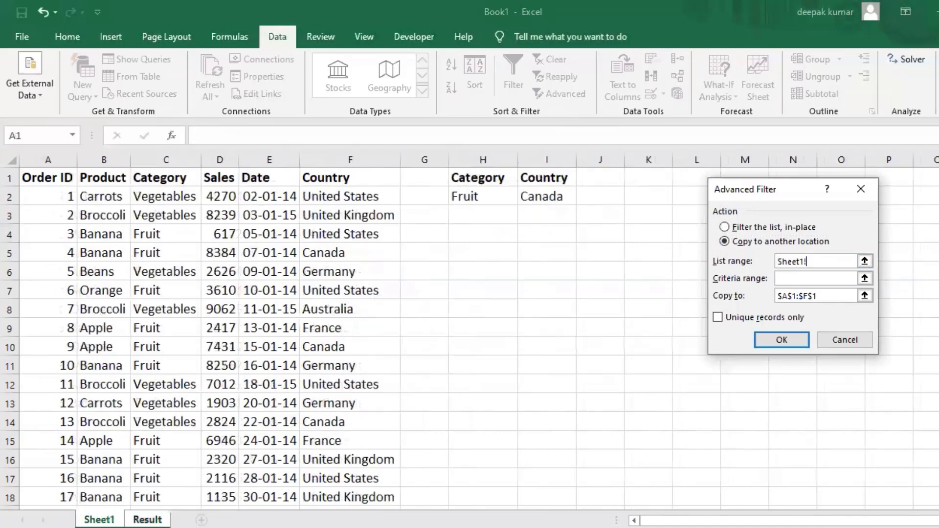
{"action": "left_click", "coordinate": [45, 177]}
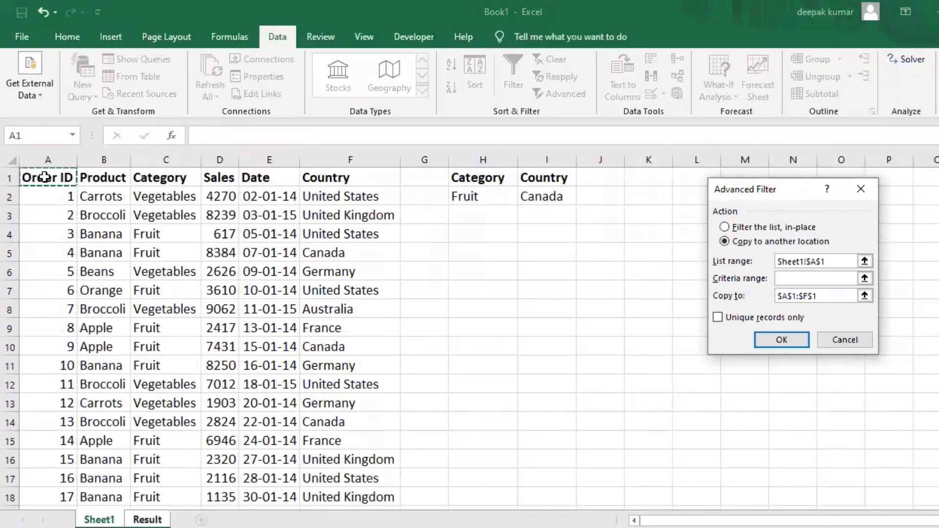
{"action": "key", "text": "ctrl+shift+Right"}
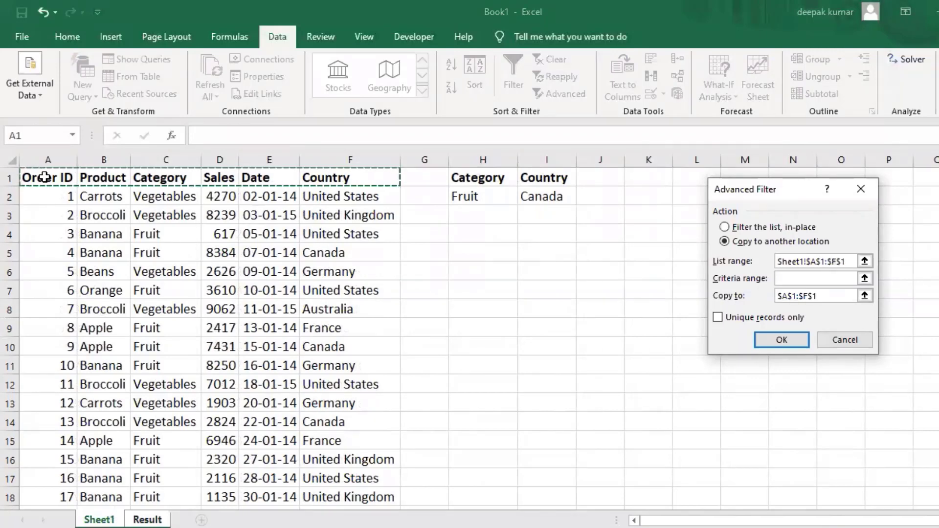
{"action": "key", "text": "ctrl+shift+Down"}
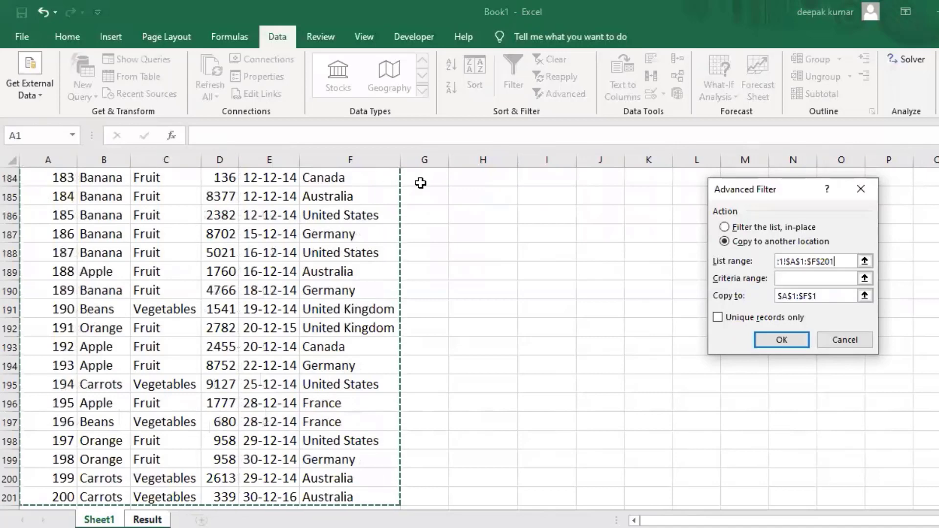
Set the criteria range of the Advanced Filter to the Category and Country criteria block on Sheet1, $H$1:$I$2
{"action": "left_click", "coordinate": [802, 278]}
{"action": "left_click", "coordinate": [148, 519]}
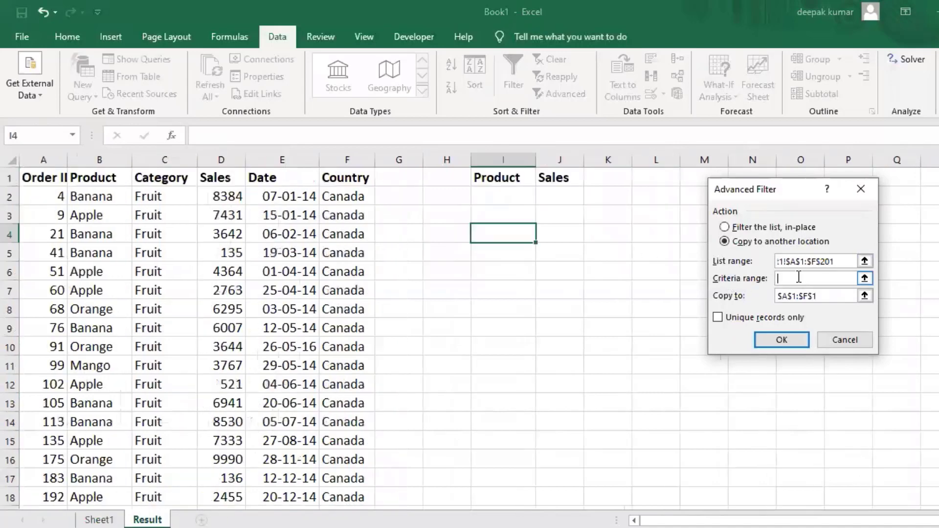
{"action": "key", "text": "ctrl+Page_Up"}
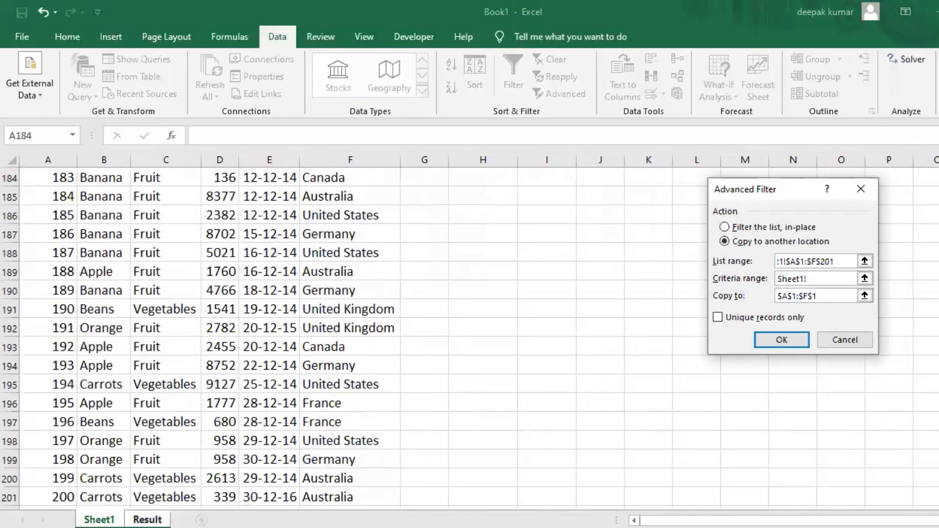
{"action": "scroll", "coordinate": [470, 338], "scroll_direction": "up", "scroll_amount": 20}
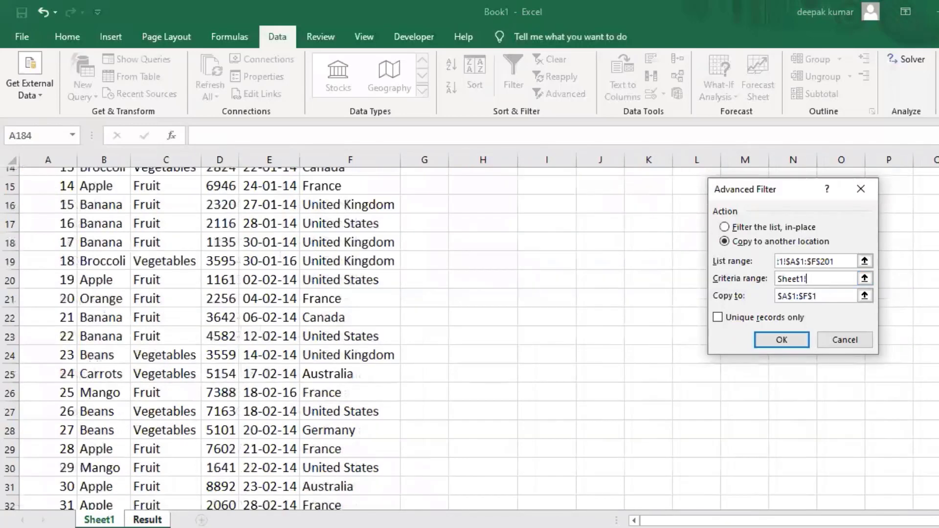
{"action": "scroll", "coordinate": [470, 338], "scroll_direction": "up", "scroll_amount": 5}
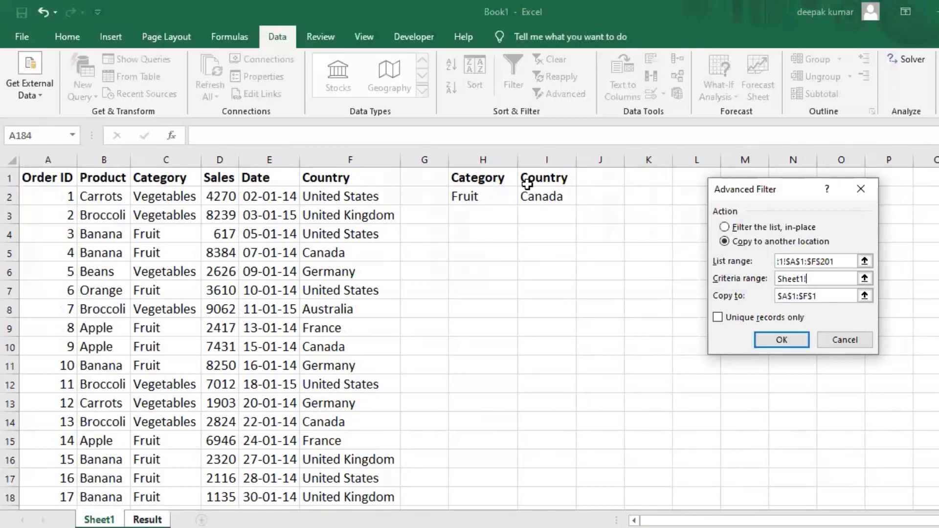
{"action": "left_click_drag", "start_coordinate": [485, 180], "coordinate": [485, 180]}
{"action": "key", "text": "ctrl+shift+Down"}
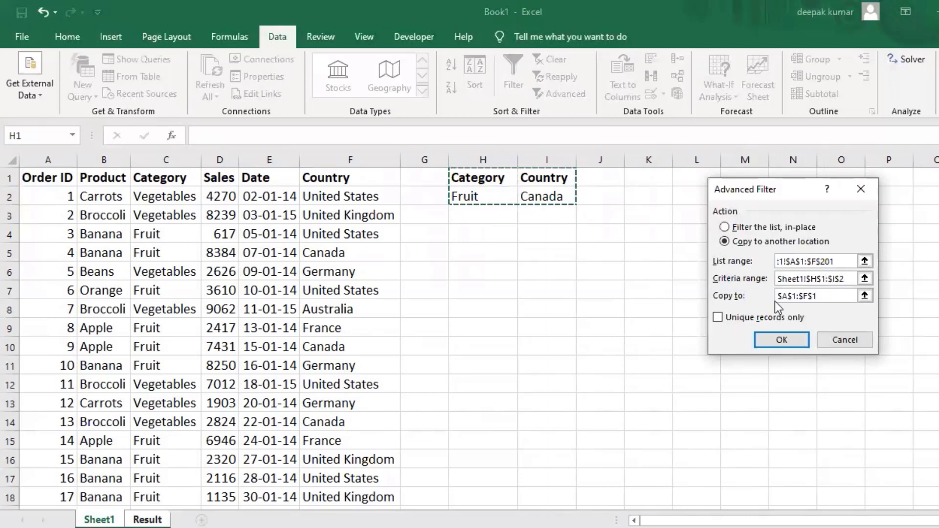
Replace the copy-to range with the Product and Sales headers, Result!$I$1:$J$1, and run the filter
{"action": "left_click", "coordinate": [828, 295]}
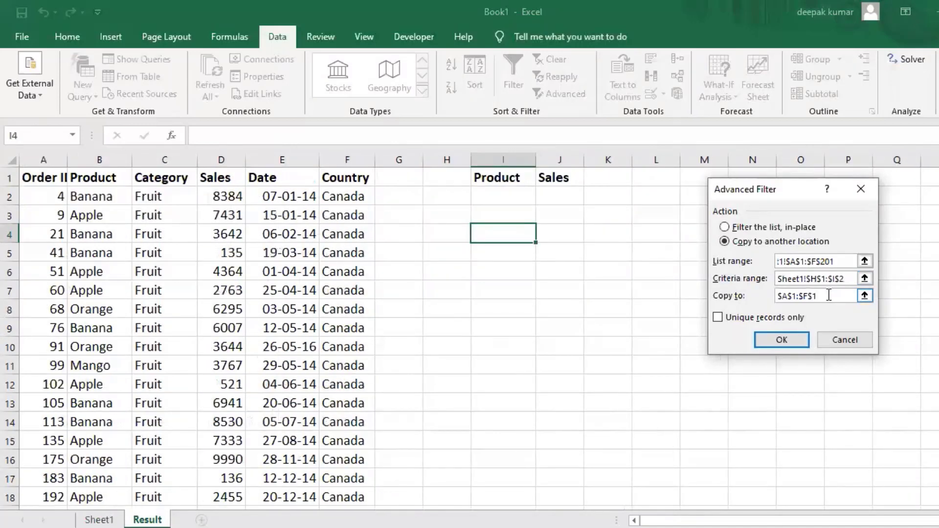
{"action": "key", "text": "BackSpace"}
{"action": "key", "text": "BackSpace"}
{"action": "key", "text": "BackSpace"}
{"action": "key", "text": "BackSpace"}
{"action": "key", "text": "BackSpace"}
{"action": "key", "text": "BackSpace"}
{"action": "key", "text": "BackSpace"}
{"action": "key", "text": "BackSpace"}
{"action": "key", "text": "BackSpace"}
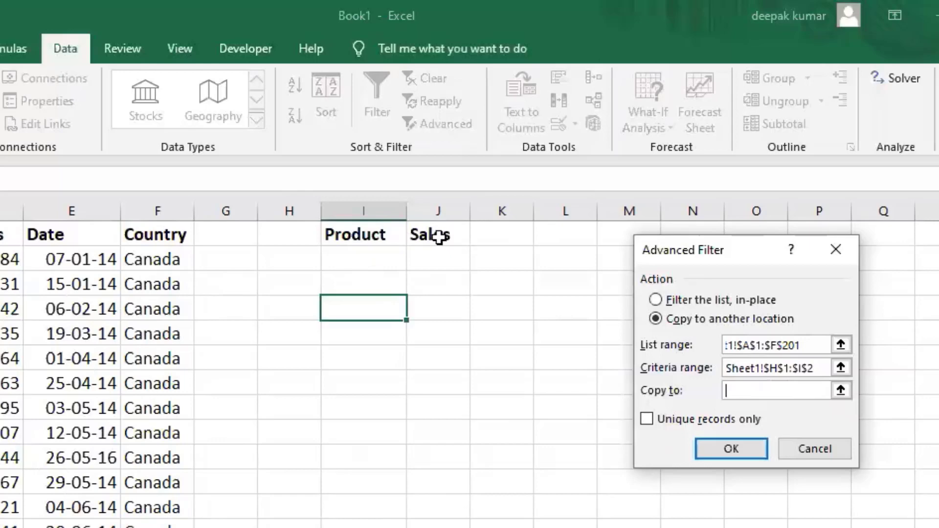
{"action": "left_click", "coordinate": [370, 234]}
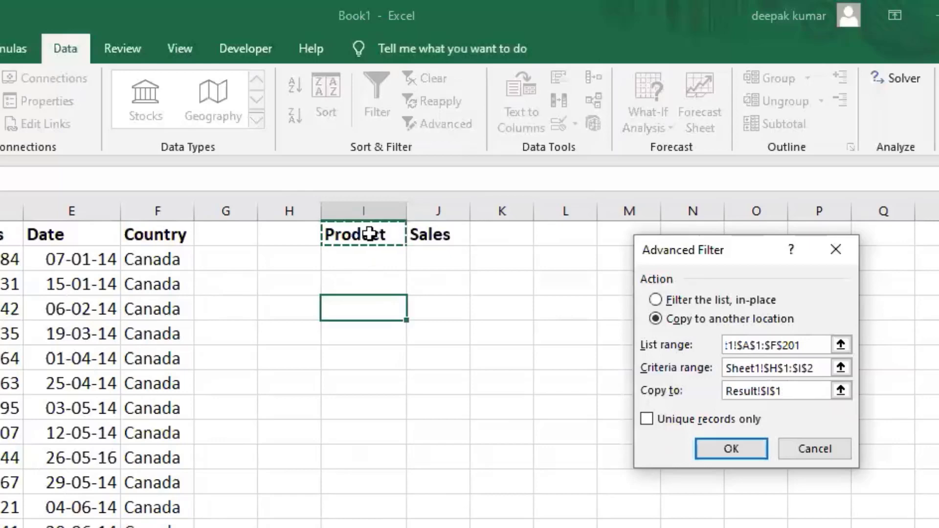
{"action": "key", "text": "shift+Right"}
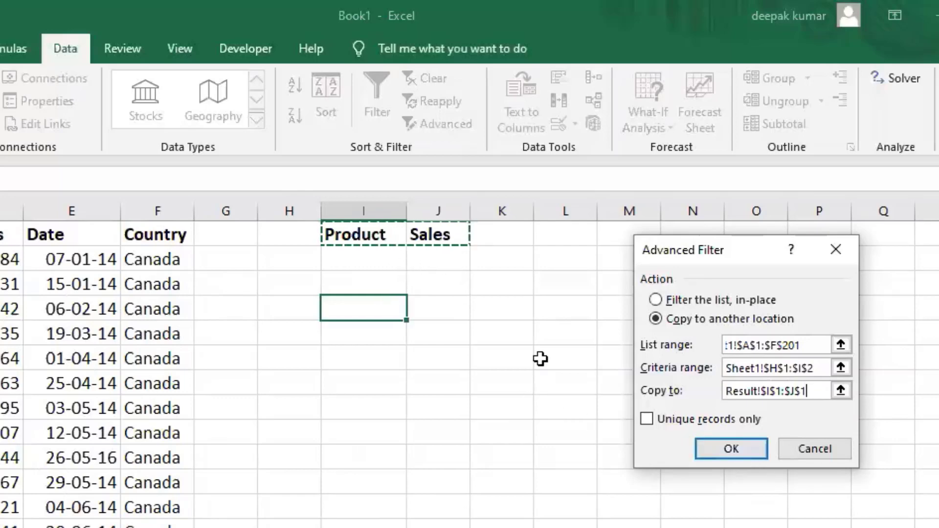
{"action": "left_click", "coordinate": [715, 445]}
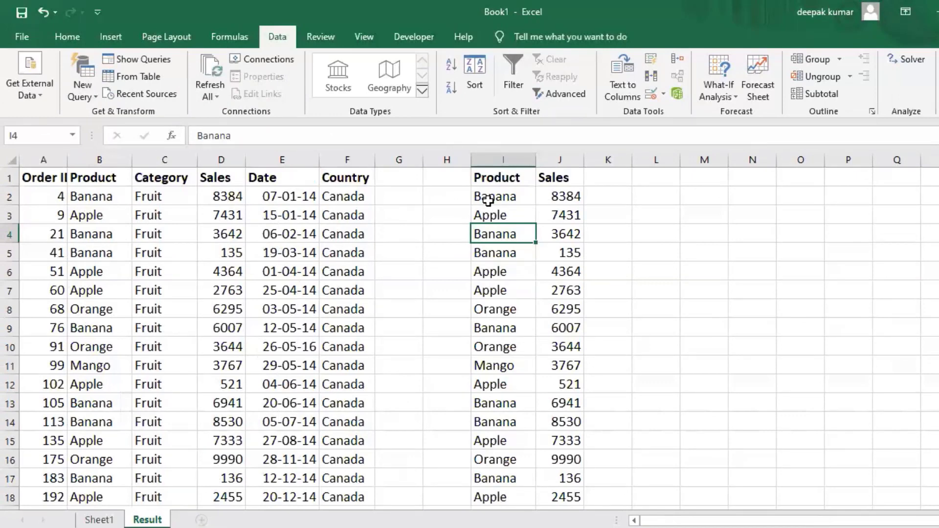
Check the Product and Sales values of the first two full records against the two-column extract on the Result sheet
{"action": "left_click", "coordinate": [91, 198]}
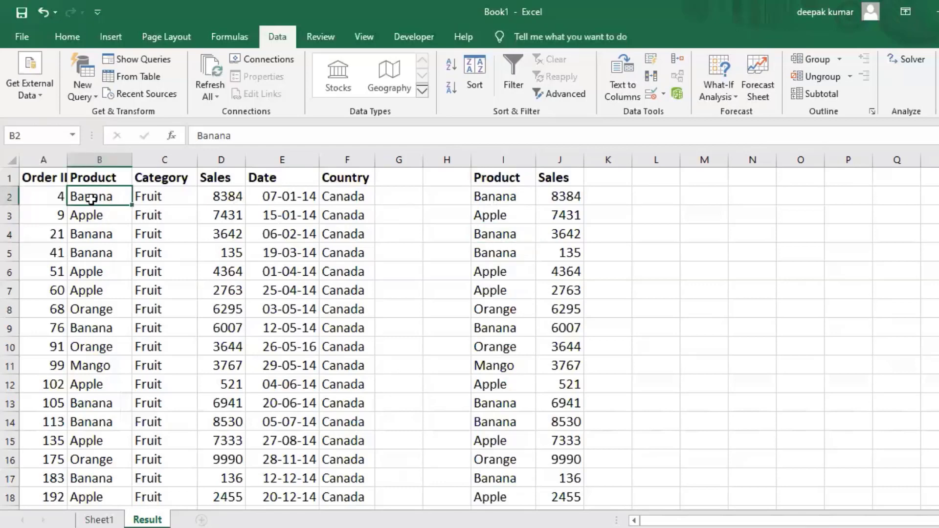
{"action": "left_click", "coordinate": [206, 198]}
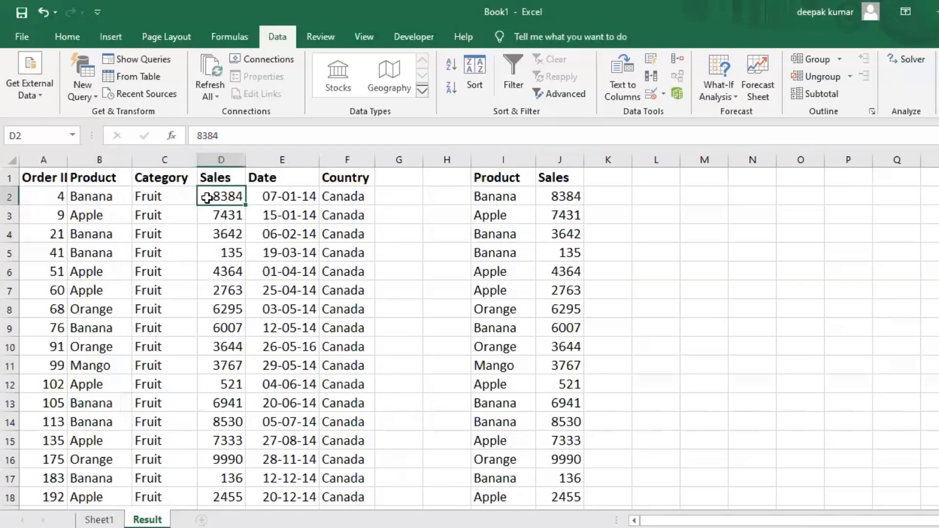
{"action": "left_click", "coordinate": [95, 214]}
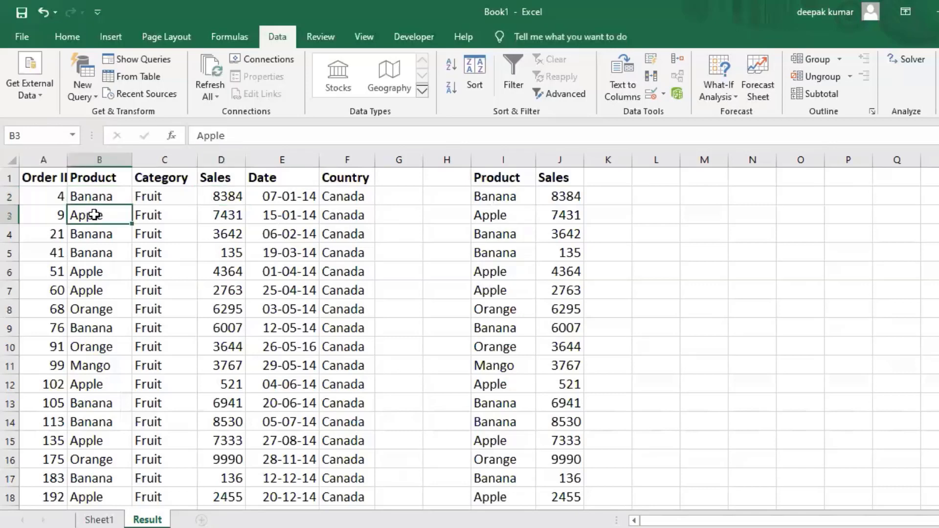
{"action": "left_click", "coordinate": [228, 215]}
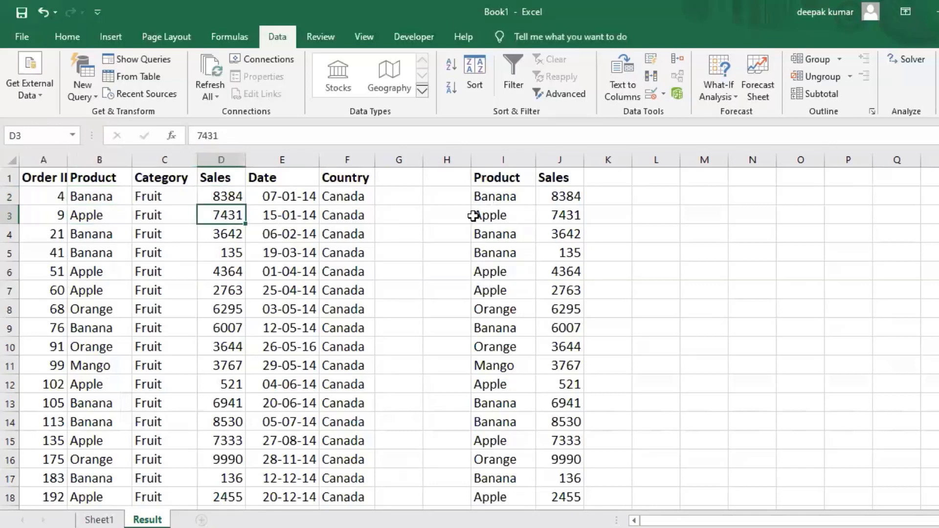